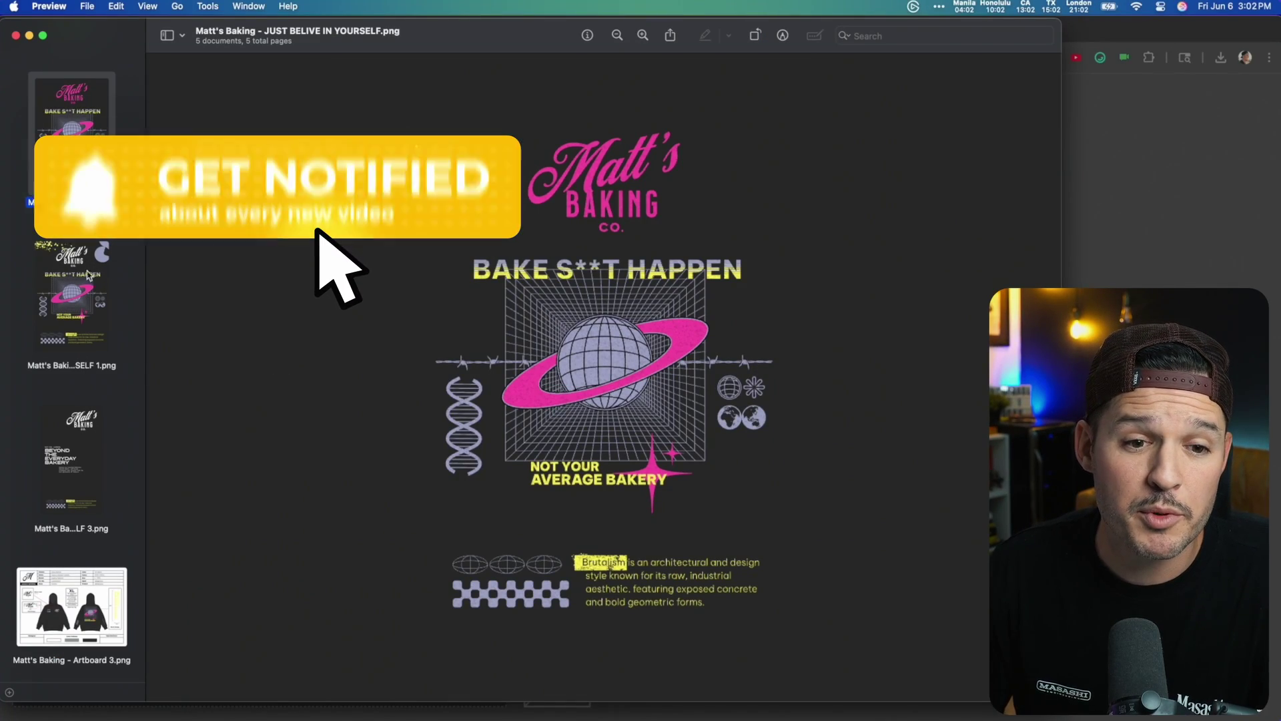
# Browse the second and third bakery posters, the hoodie tech-pack artboard and the Matt's Baking logo in Preview.
pyautogui.click(75, 249)
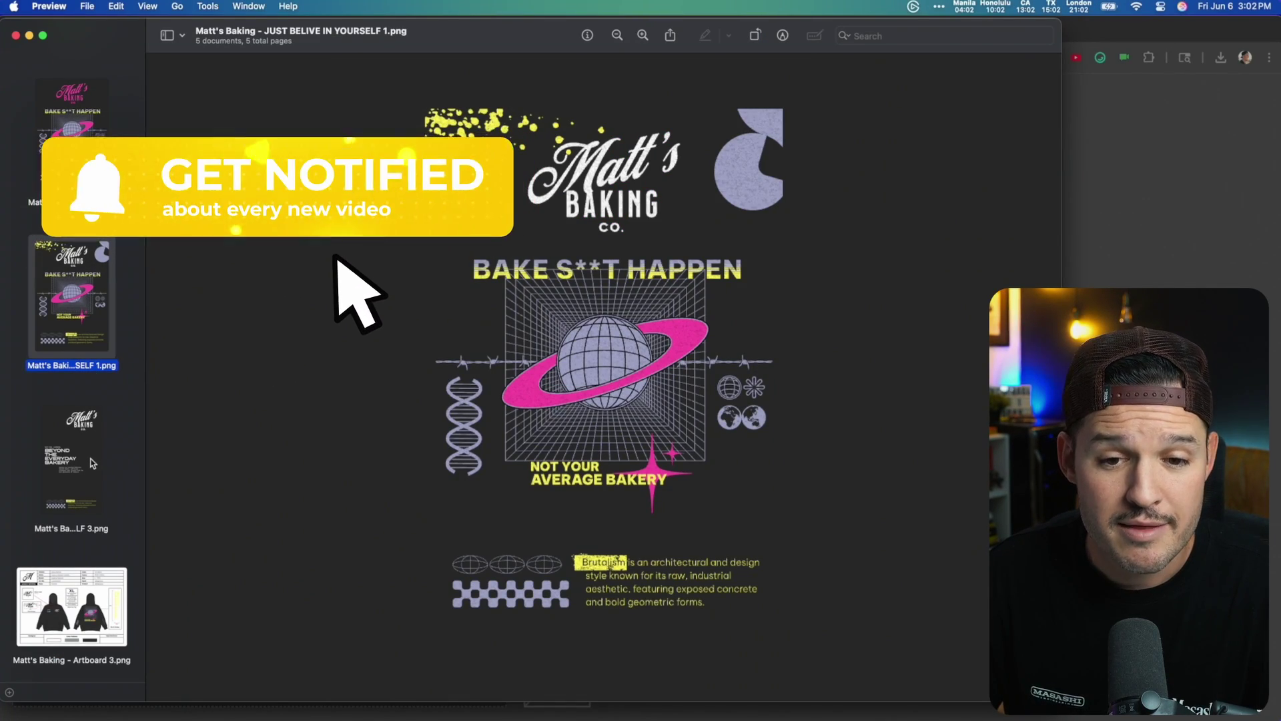
pyautogui.scroll(-1, 92, 461)
pyautogui.scroll(-2, 91, 460)
pyautogui.click(87, 415)
pyautogui.click(92, 465)
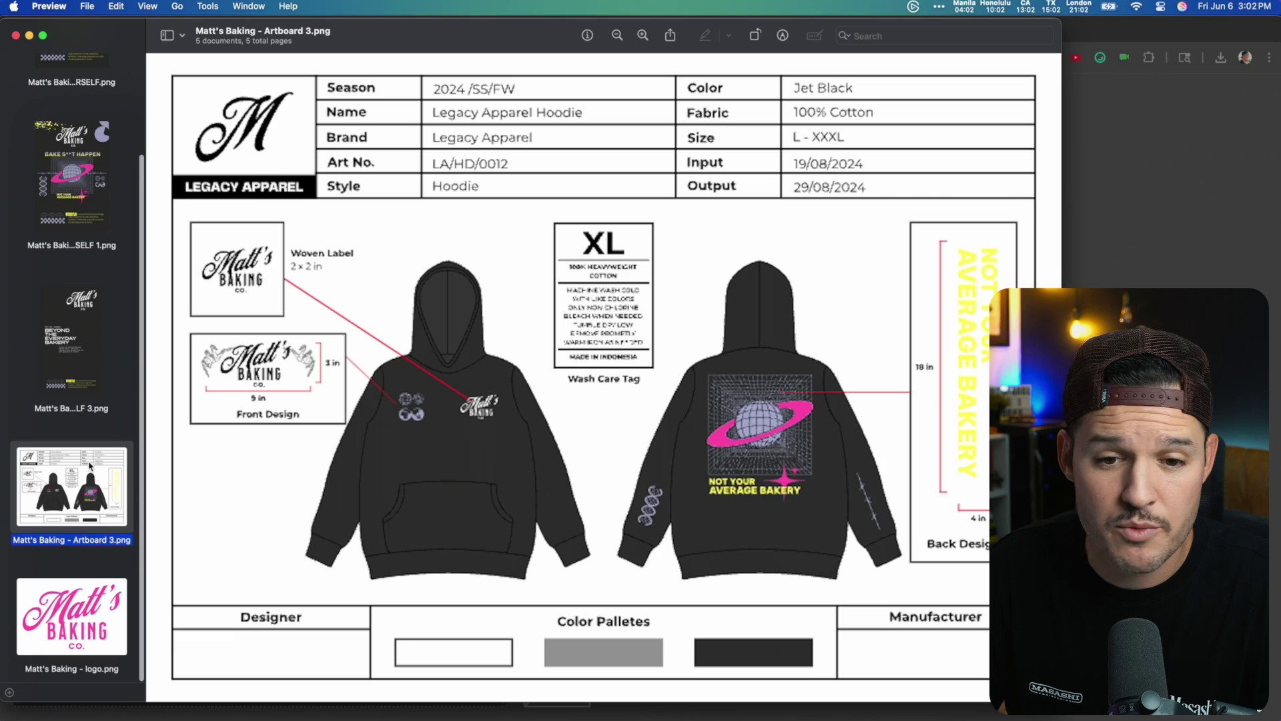
pyautogui.click(80, 596)
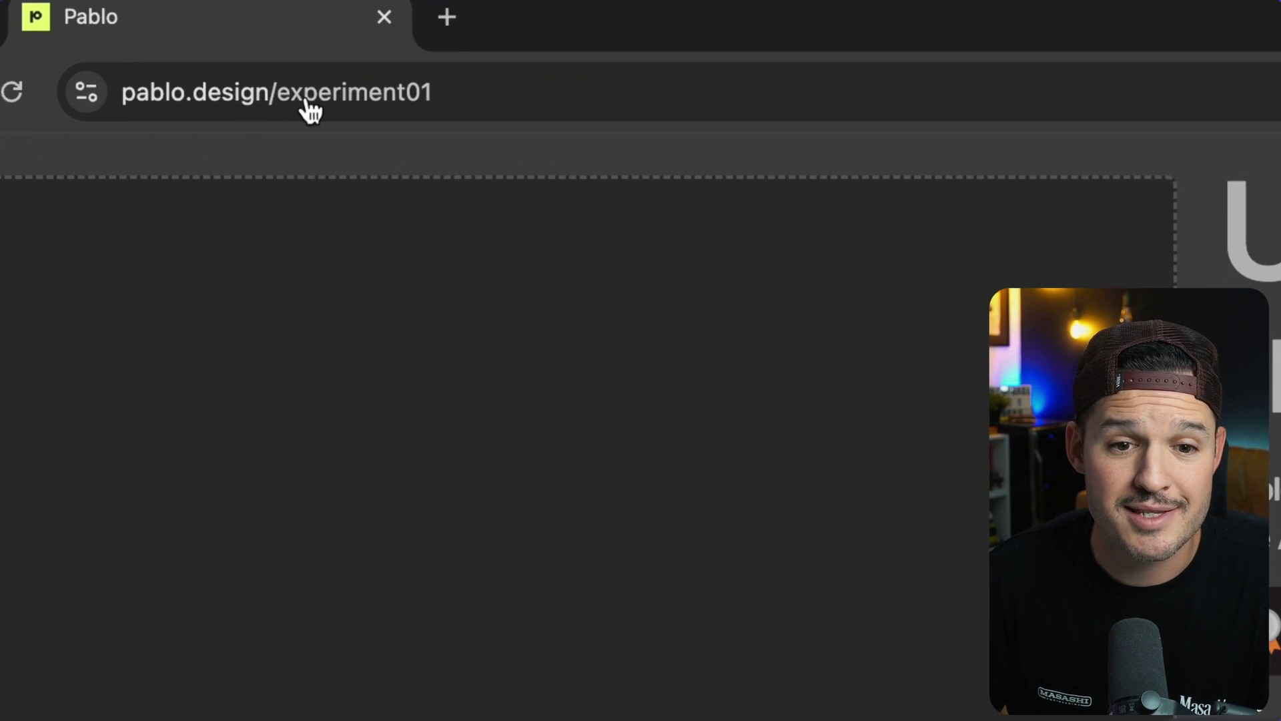
# Upload the Matt's Baking logo PNG and choose accent #feb8dd after comparing #e6047a, #eb65ab and black.
pyautogui.press('super+Tab')
pyautogui.press('super+Tab')
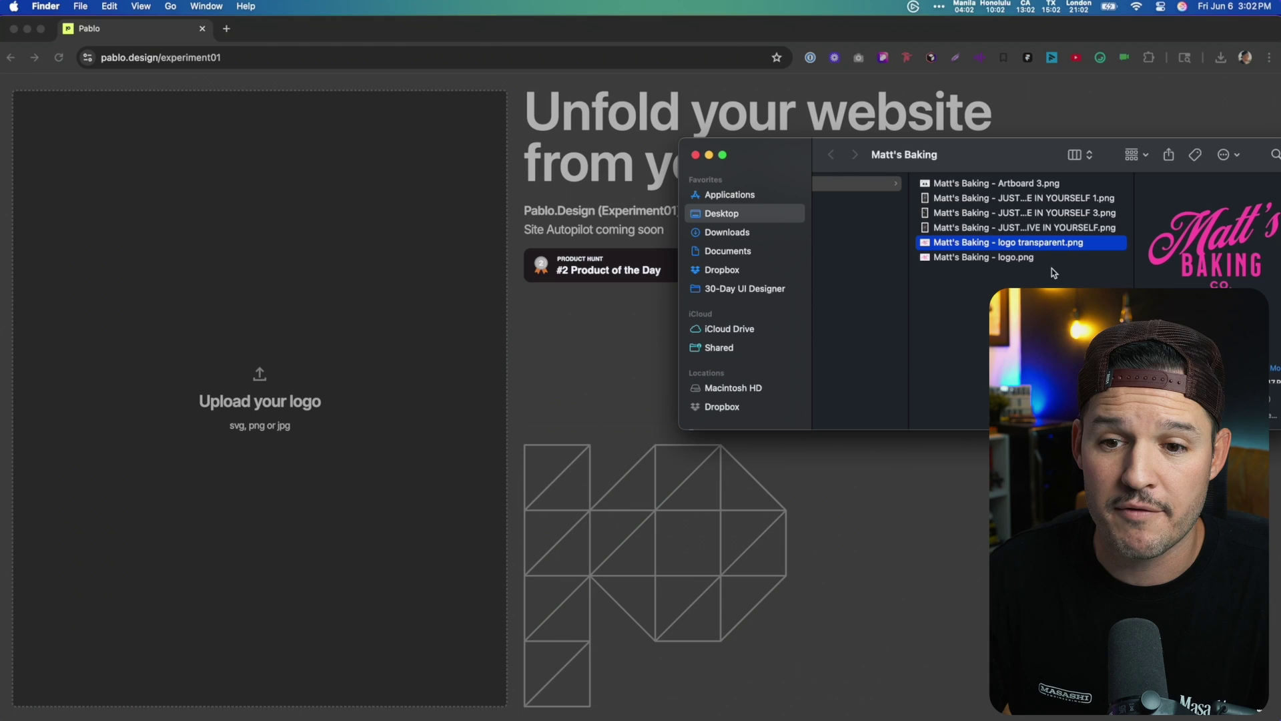
pyautogui.moveTo(1027, 248); pyautogui.dragTo(319, 251)
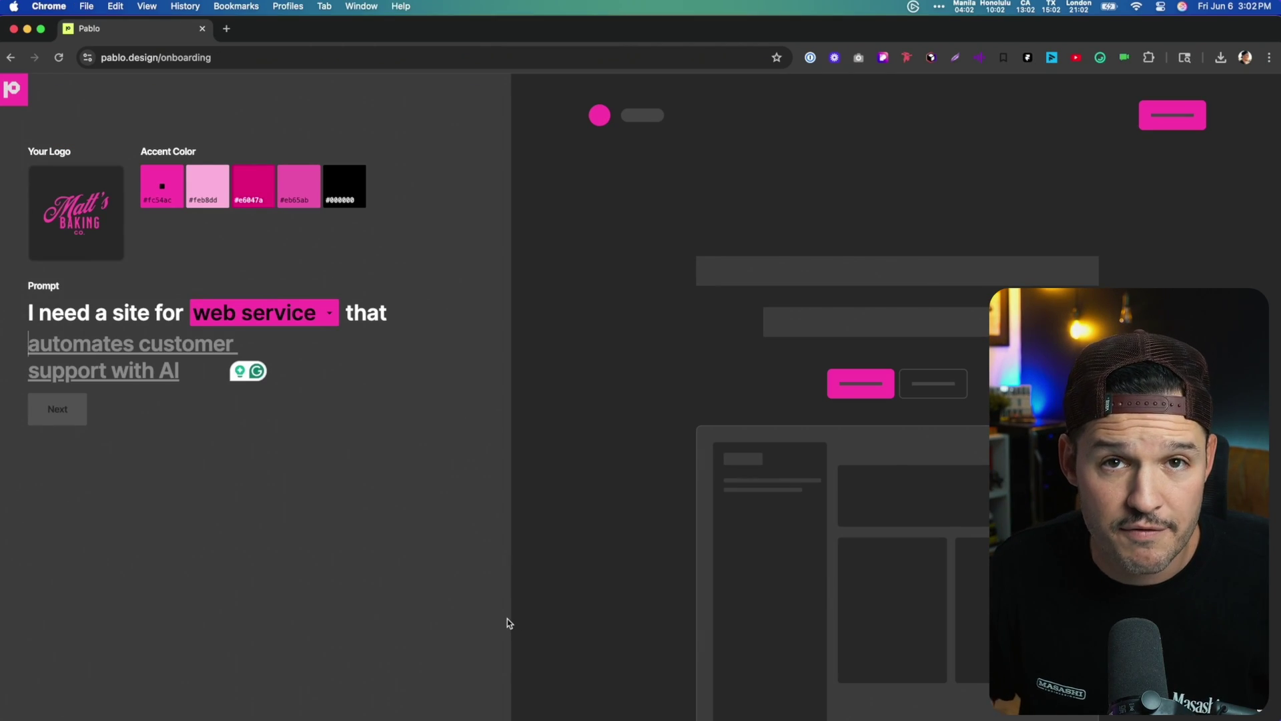
pyautogui.click(208, 190)
pyautogui.click(253, 191)
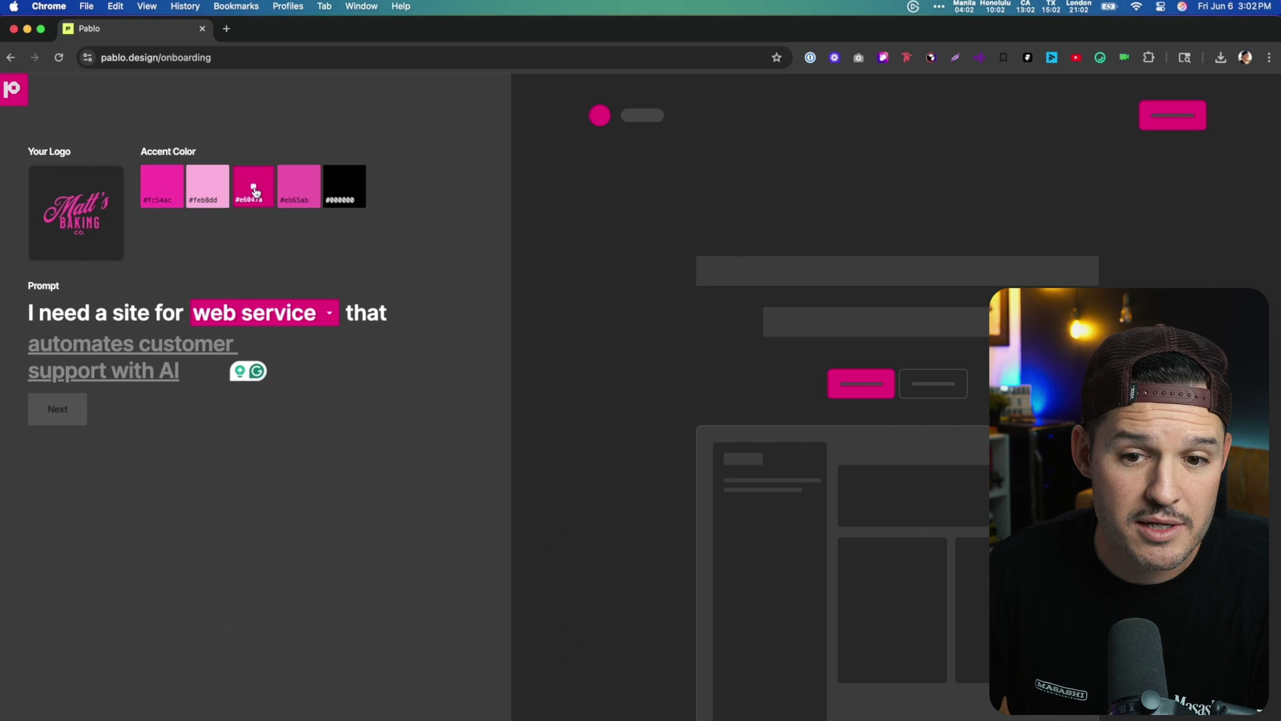
pyautogui.click(295, 195)
pyautogui.click(332, 194)
pyautogui.click(253, 190)
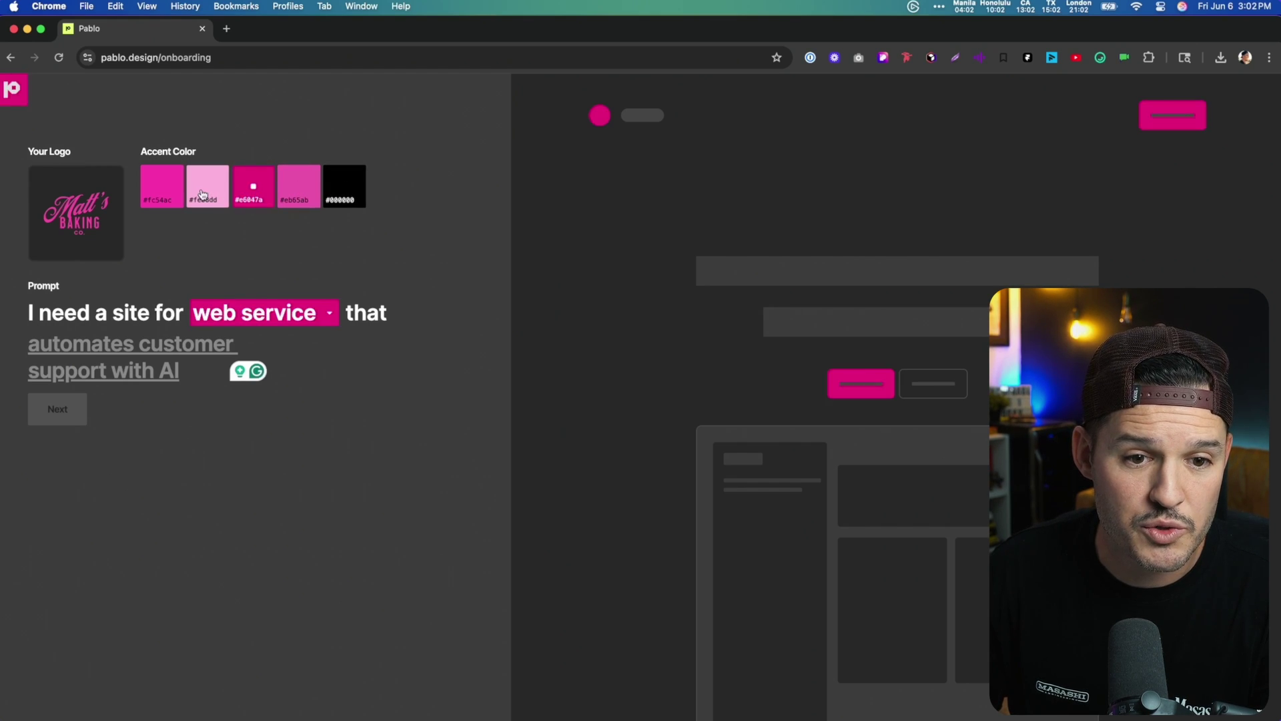
pyautogui.click(207, 182)
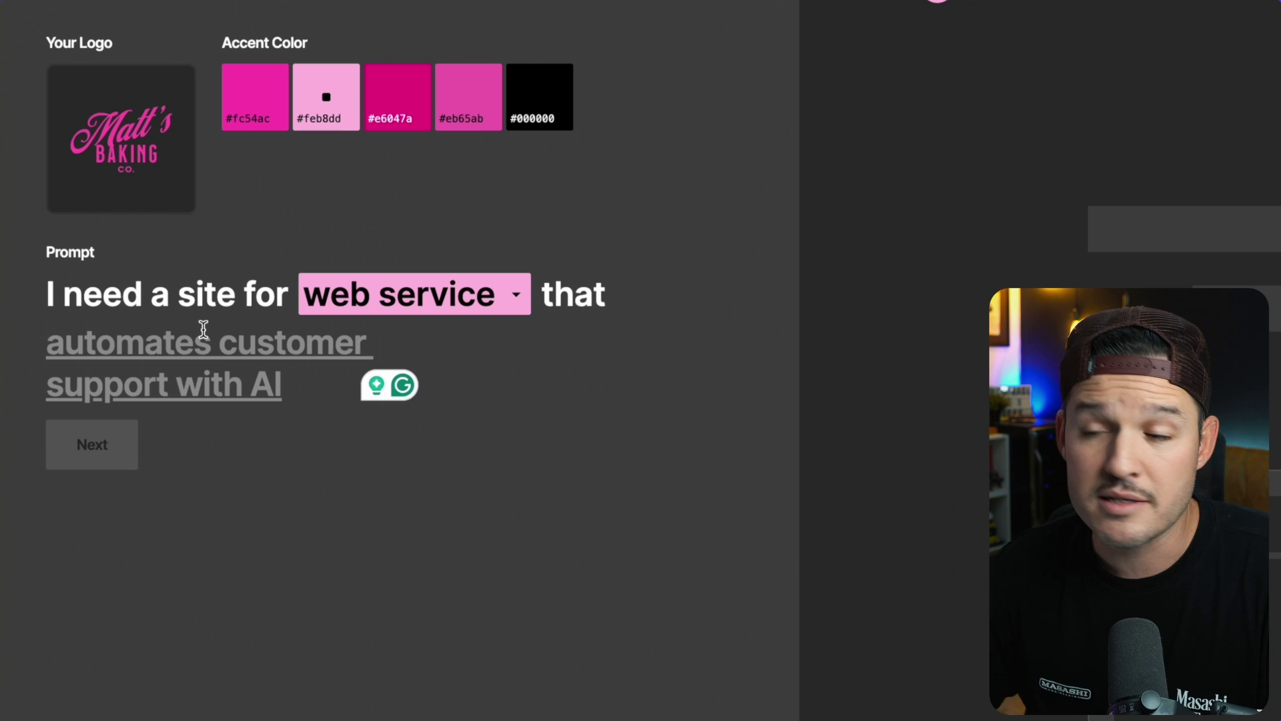
# Generate a site from 'sells baked good to punk rockers' with Illustrative design and Persuasive copy.
pyautogui.write('sells bake')
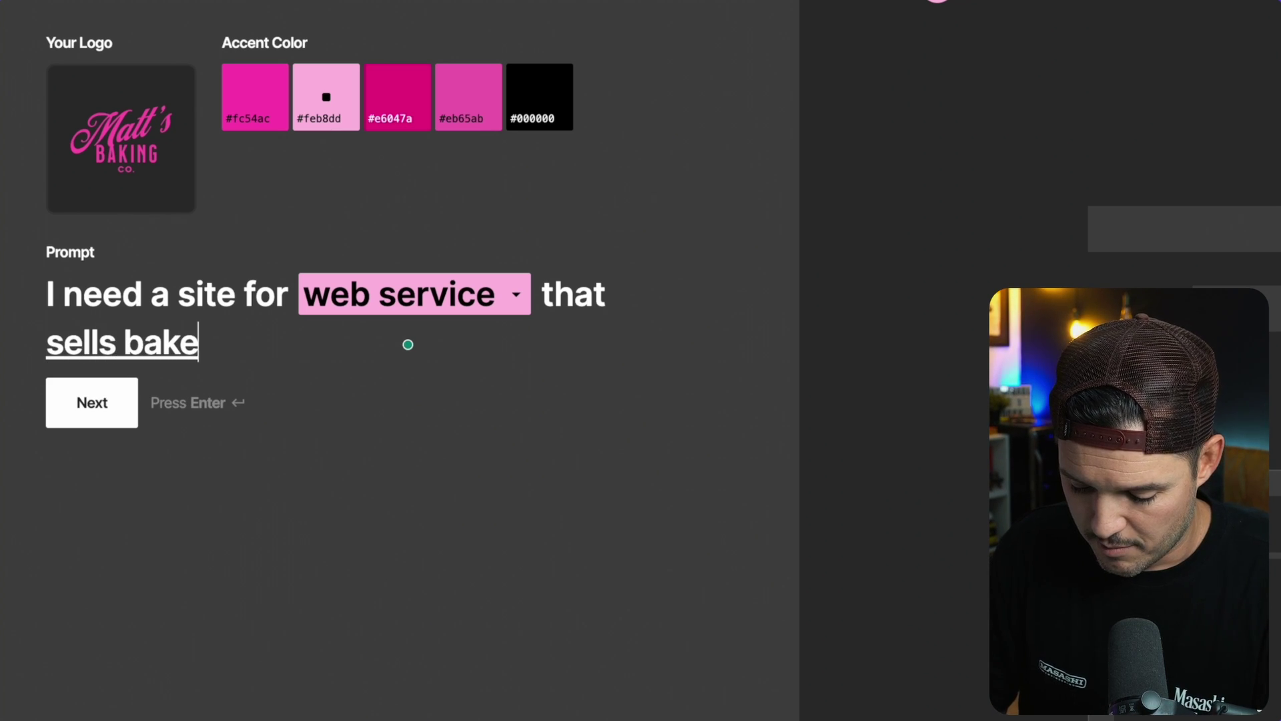
pyautogui.write('d good to punk rockers')
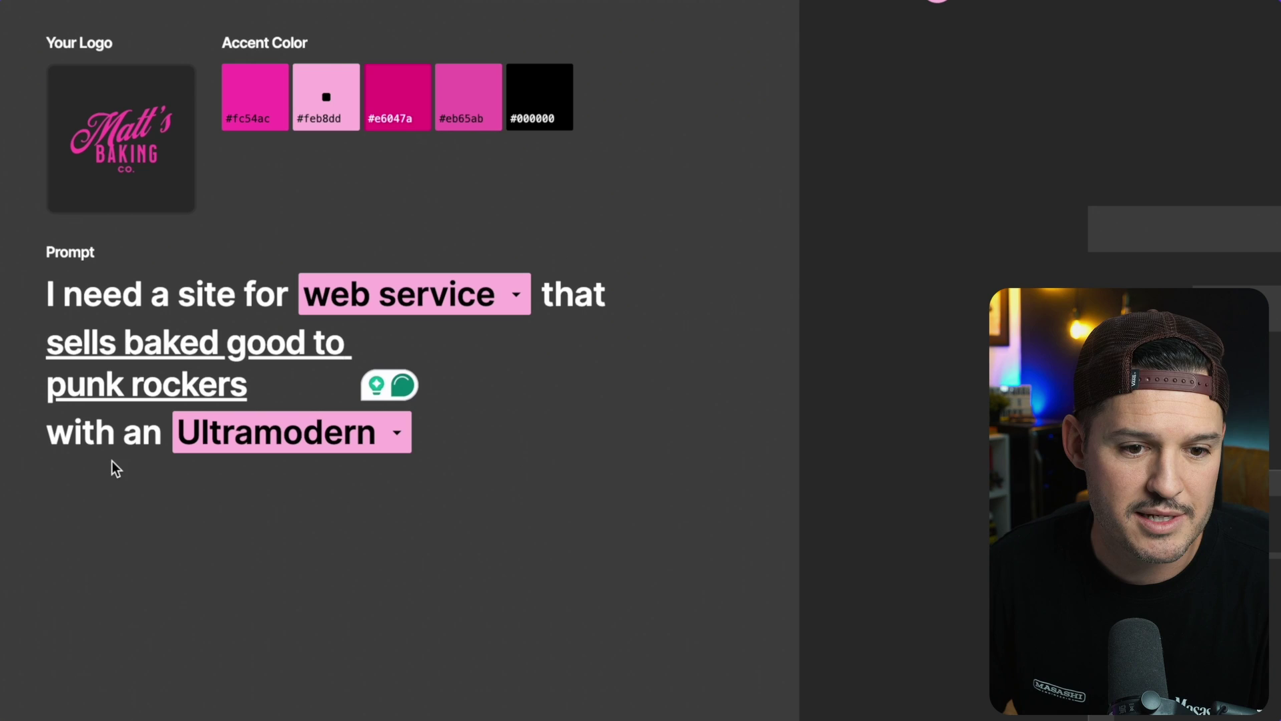
pyautogui.click(259, 447)
pyautogui.click(271, 524)
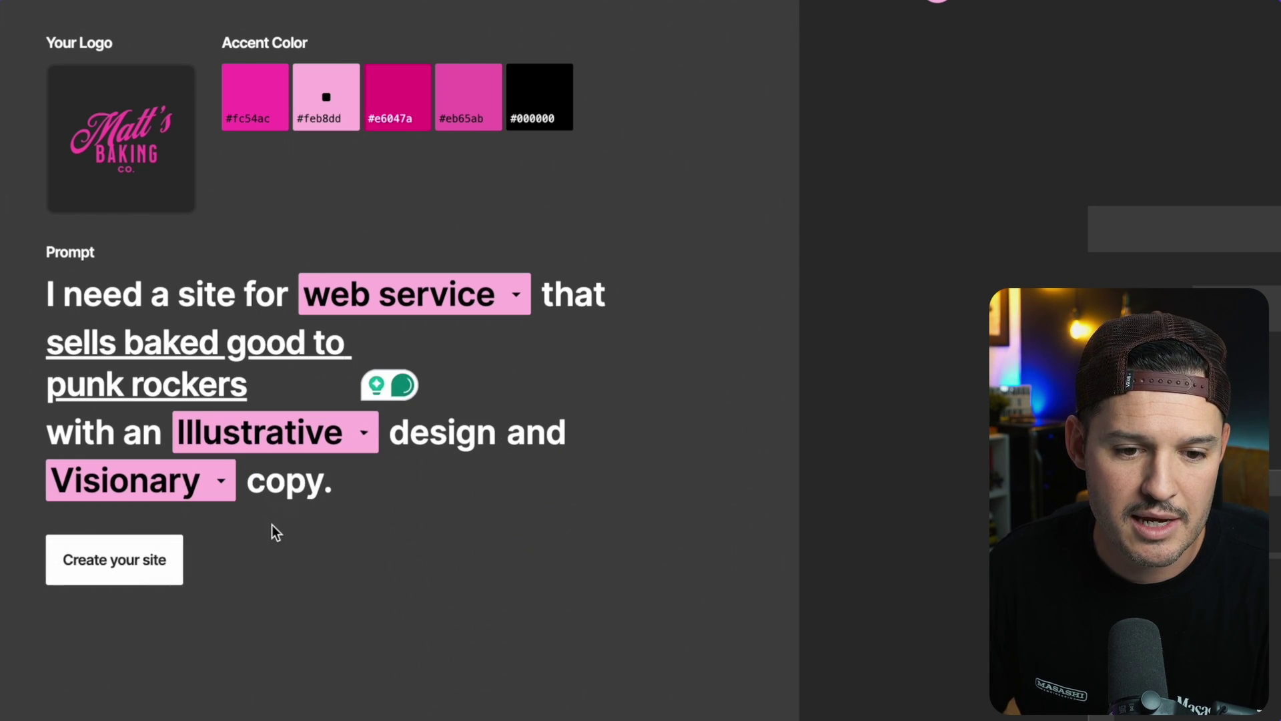
pyautogui.click(162, 493)
pyautogui.click(179, 572)
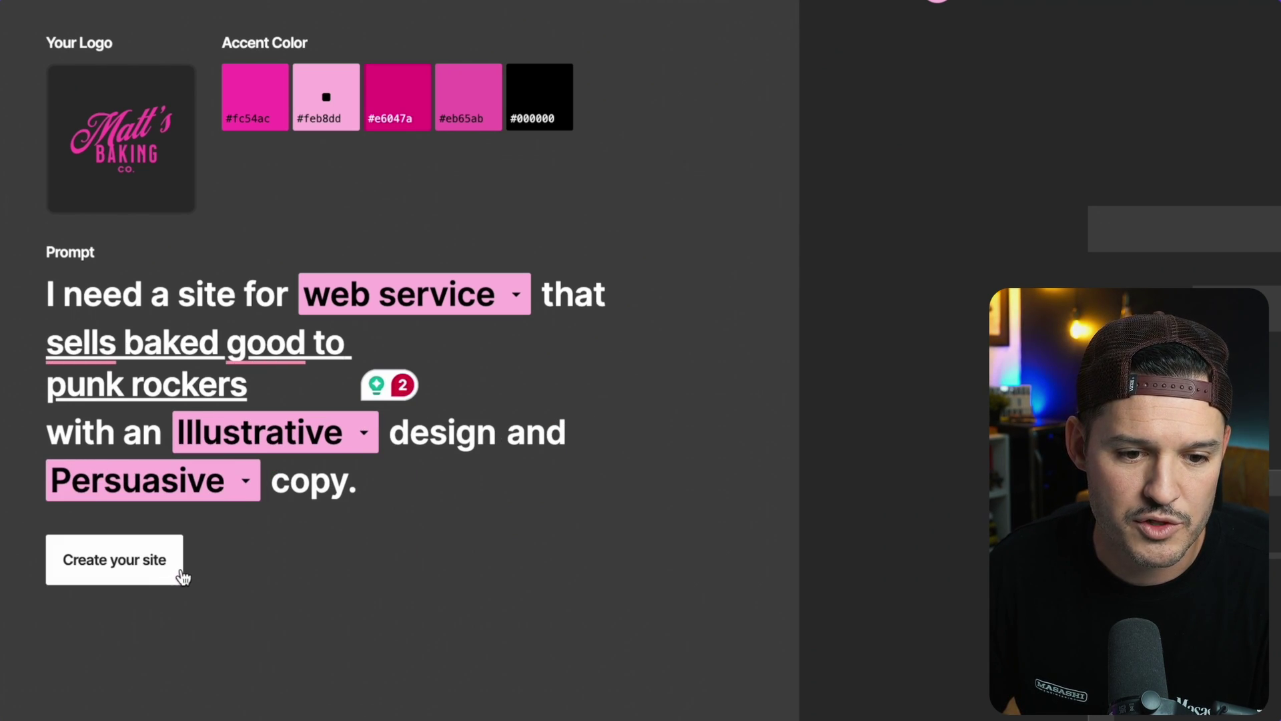
pyautogui.click(120, 574)
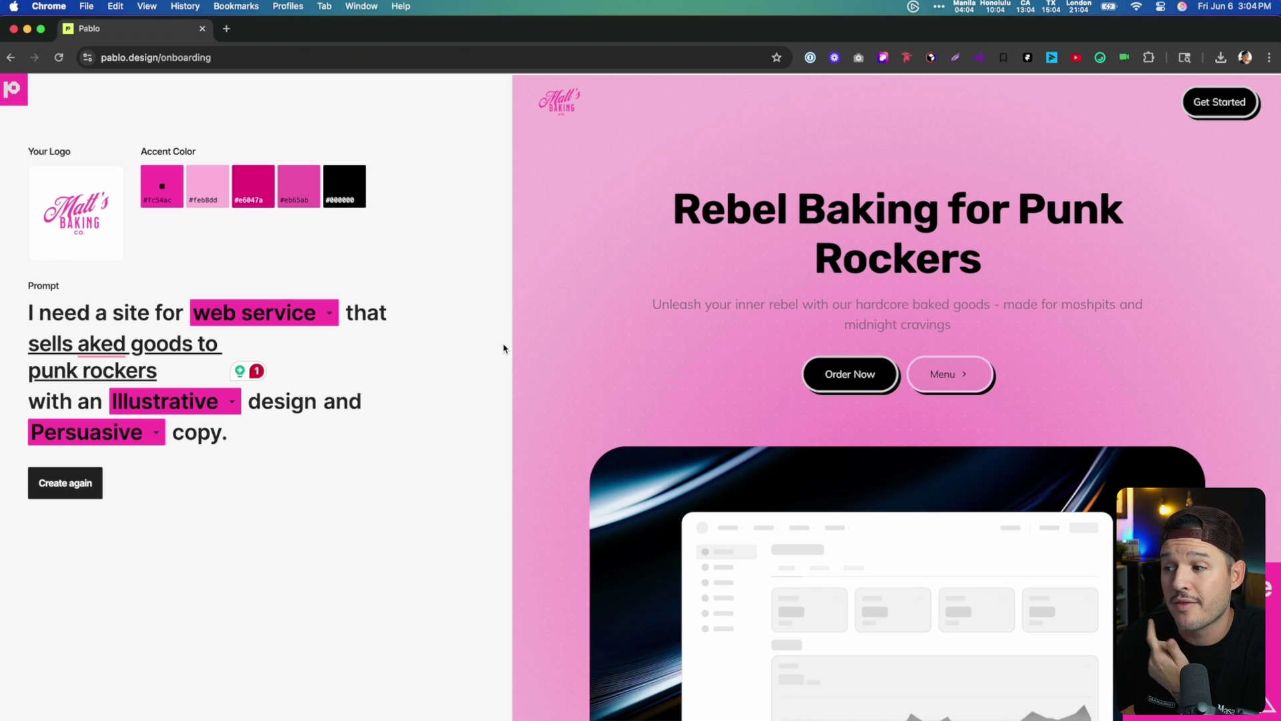
# Scroll through the generated Rebel Baking site's sections and back up to the hero.
pyautogui.scroll(-15, 662, 353)
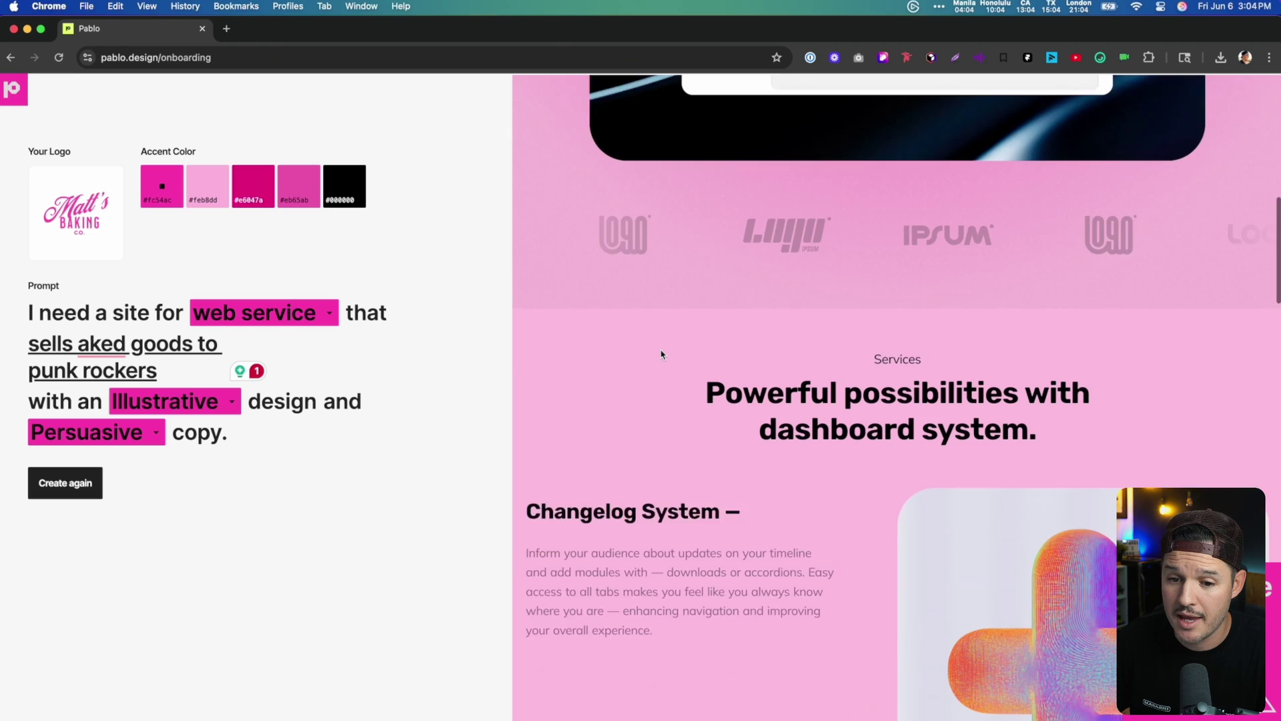
pyautogui.scroll(-10, 660, 354)
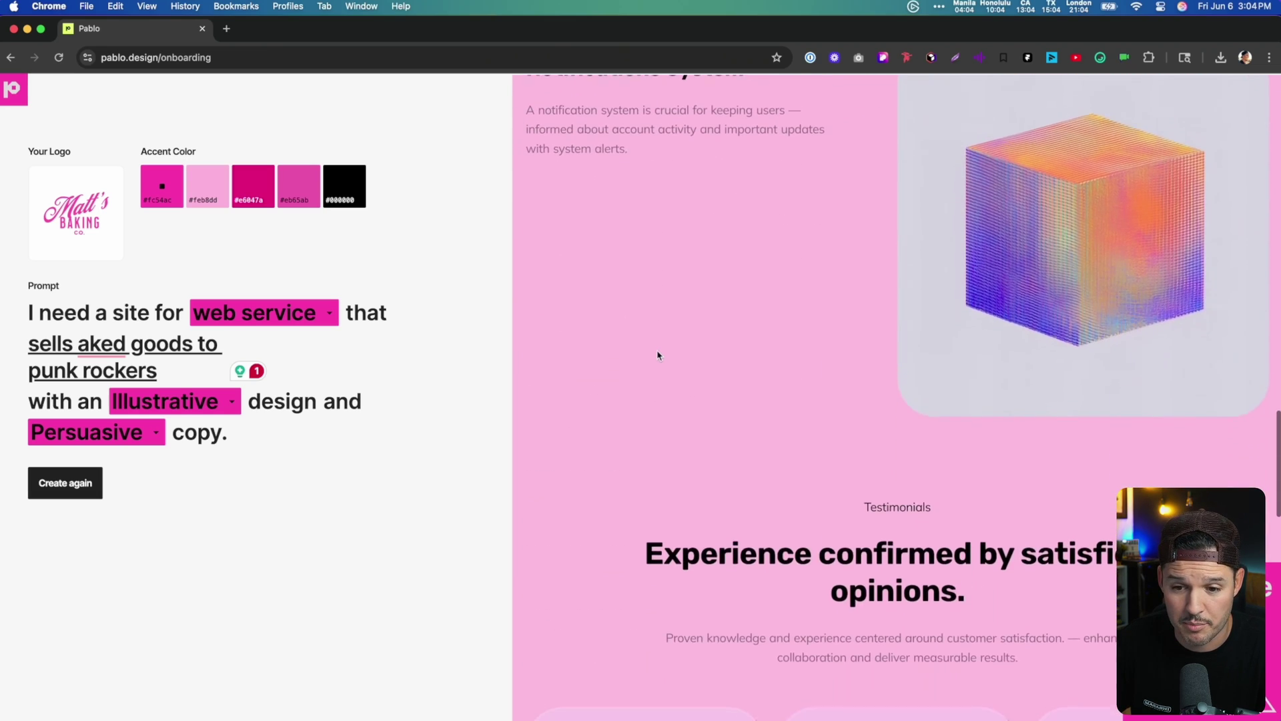
pyautogui.scroll(6, 659, 355)
pyautogui.scroll(15, 659, 355)
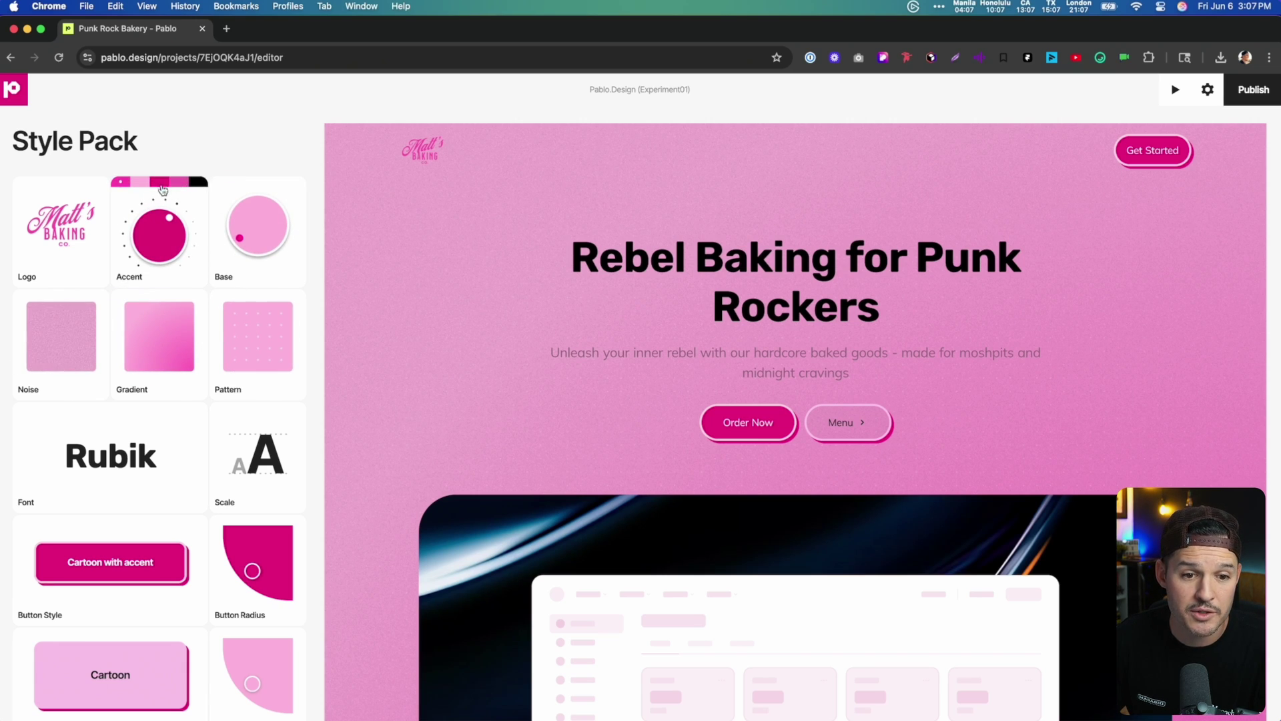
# Shift the accent to a brighter magenta, switch to a dark base and adjust the noise.
pyautogui.moveTo(168, 218)
pyautogui.mouseDown()
pyautogui.moveTo(137, 228)
pyautogui.moveTo(154, 225)
pyautogui.mouseUp()
pyautogui.click(298, 184)
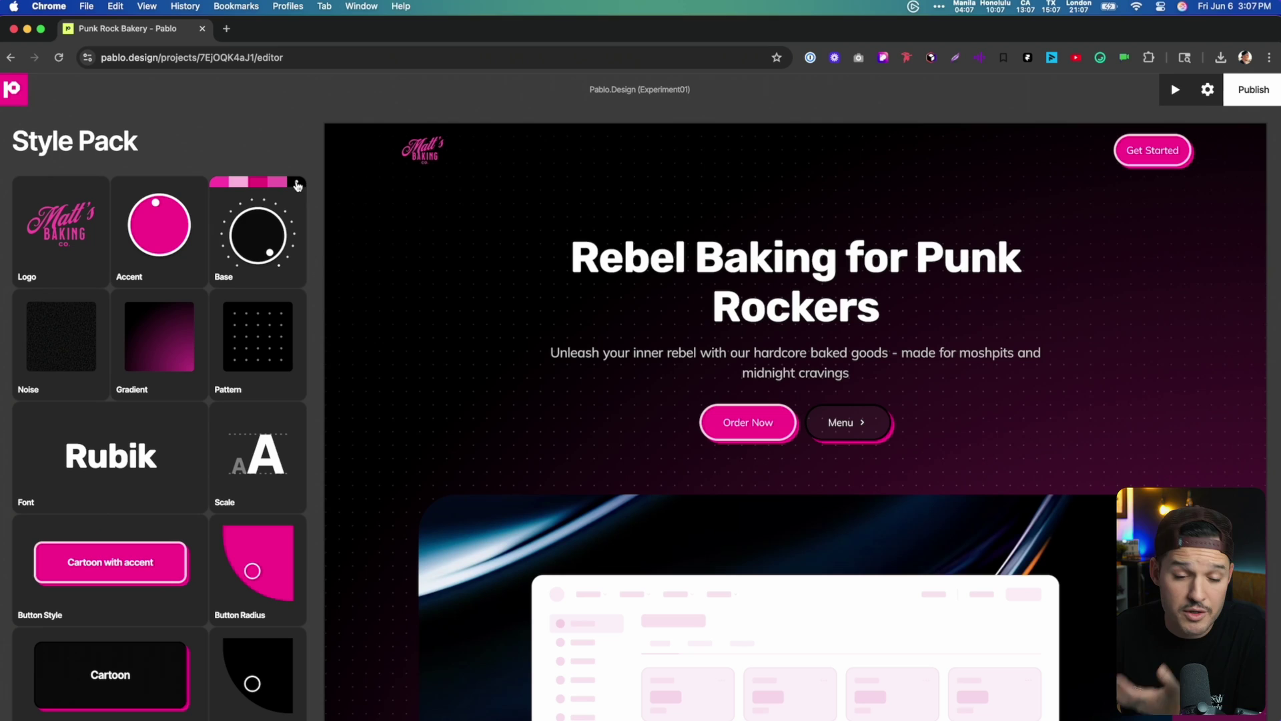
pyautogui.moveTo(86, 331)
pyautogui.mouseDown()
pyautogui.moveTo(86, 365)
pyautogui.moveTo(85, 287)
pyautogui.moveTo(88, 361)
pyautogui.moveTo(95, 338)
pyautogui.mouseUp()
# Set a diagonal background gradient and remove the background pattern entirely.
pyautogui.click(166, 340)
pyautogui.click(168, 343)
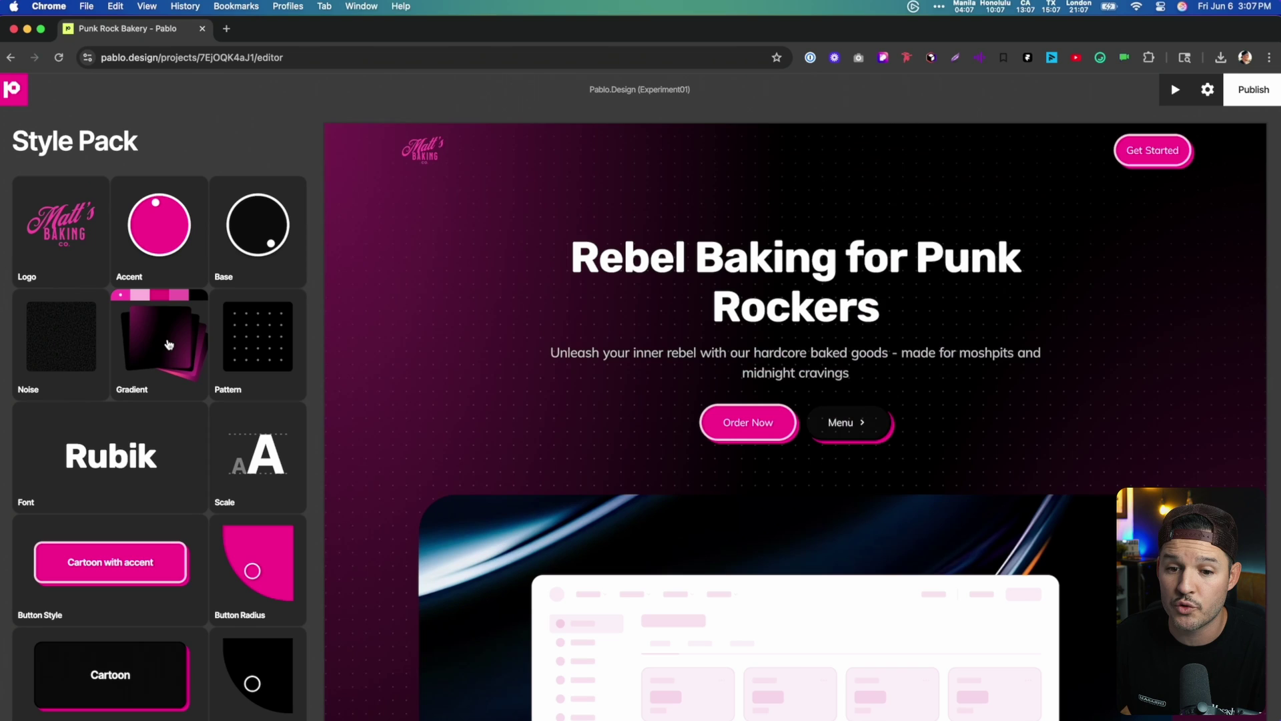
pyautogui.click(169, 344)
pyautogui.click(169, 345)
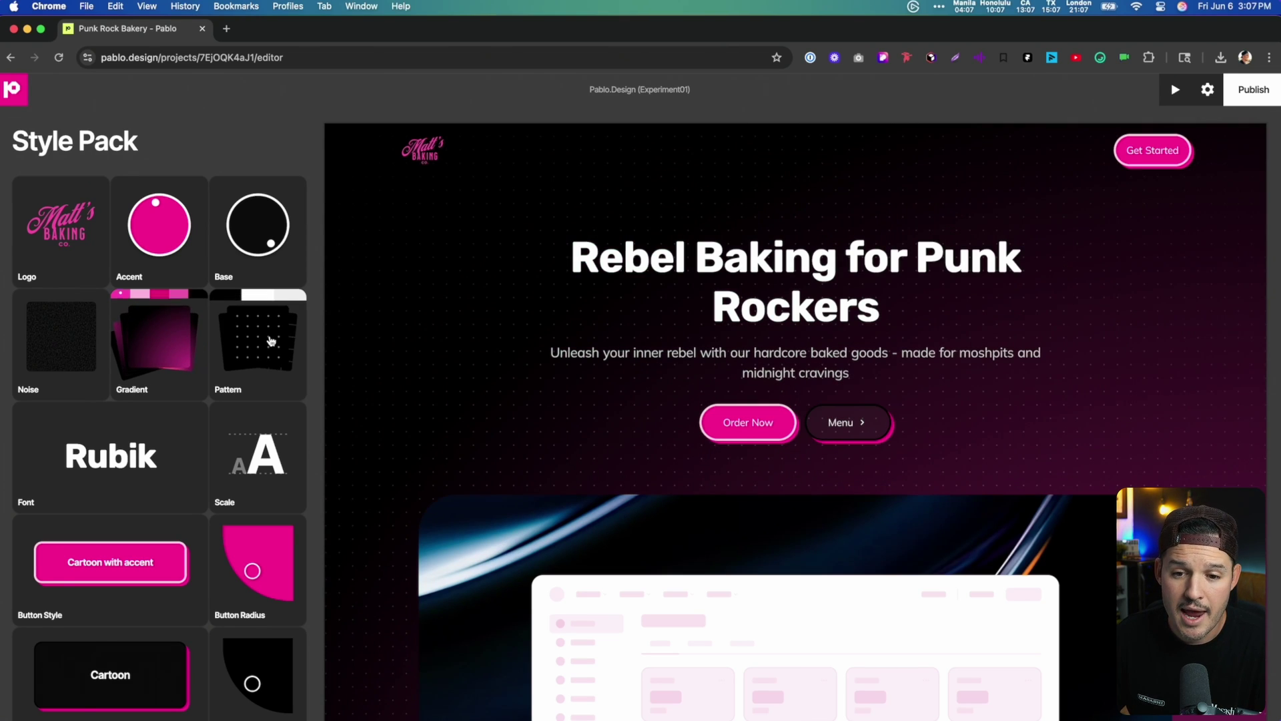
pyautogui.click(271, 340)
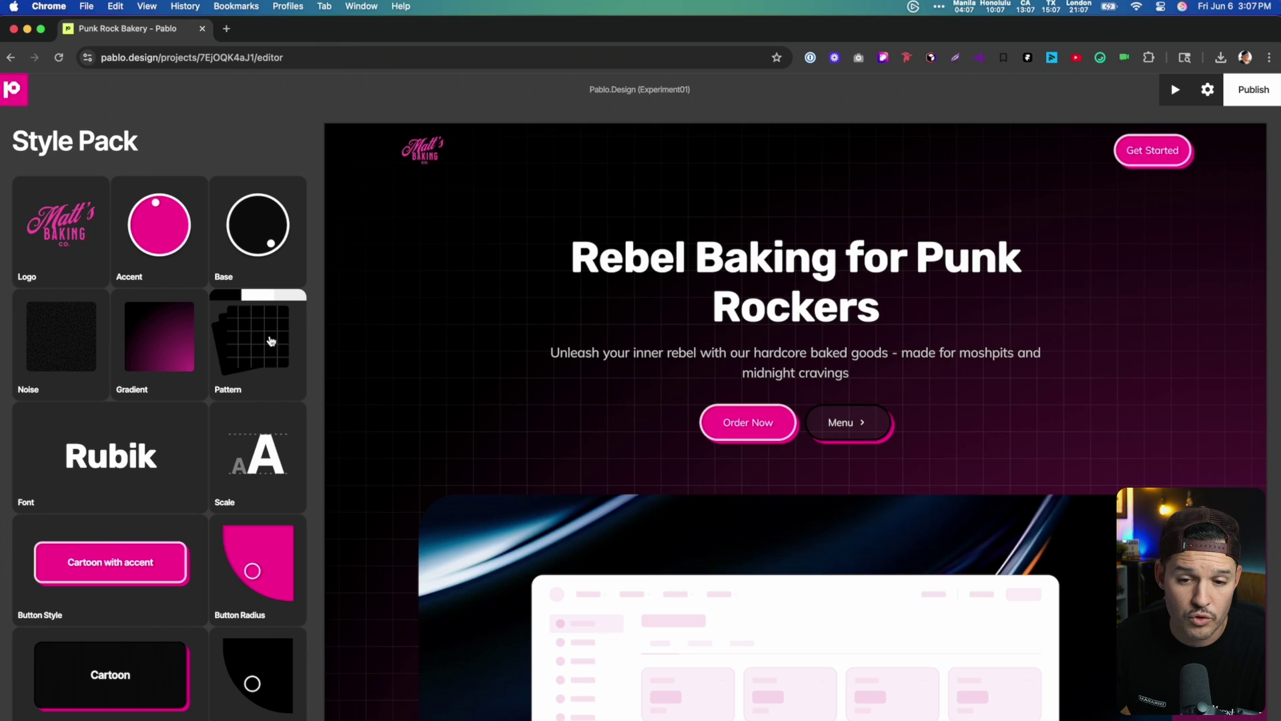
pyautogui.click(271, 341)
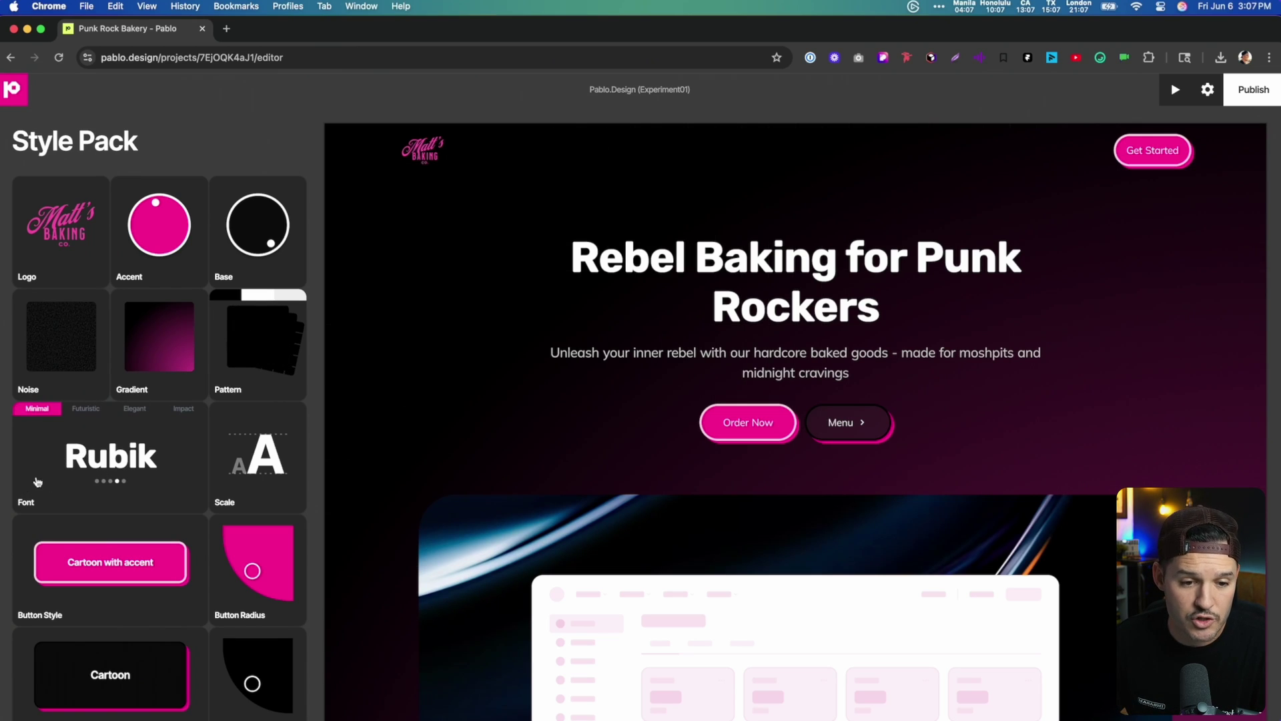
# Change the site font to Archivo from the Minimal font set.
pyautogui.click(81, 409)
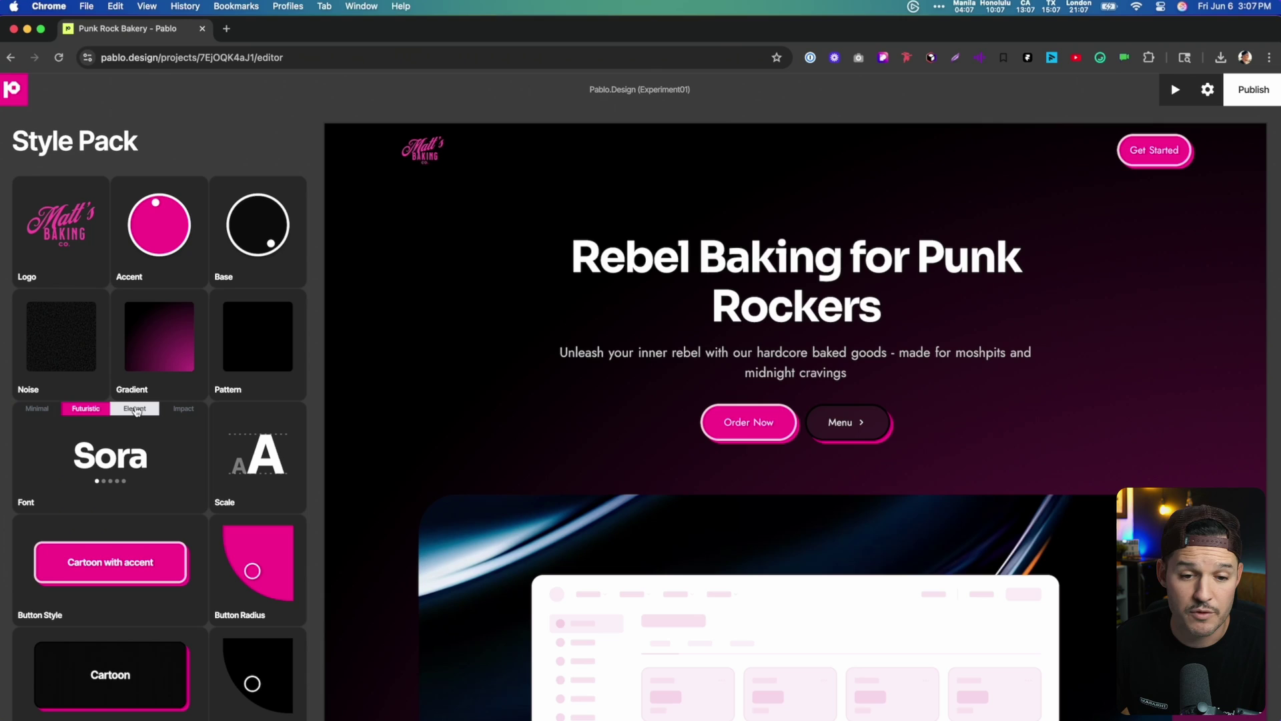
pyautogui.click(136, 409)
pyautogui.click(172, 409)
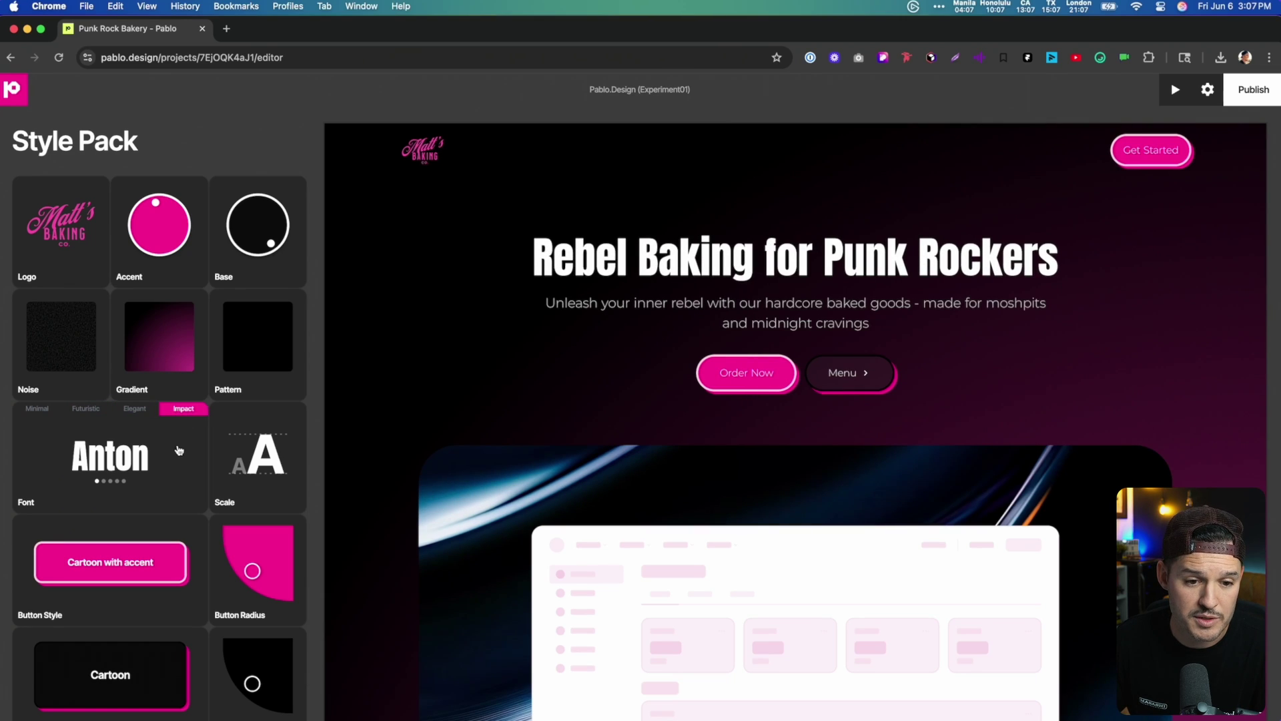
pyautogui.click(40, 409)
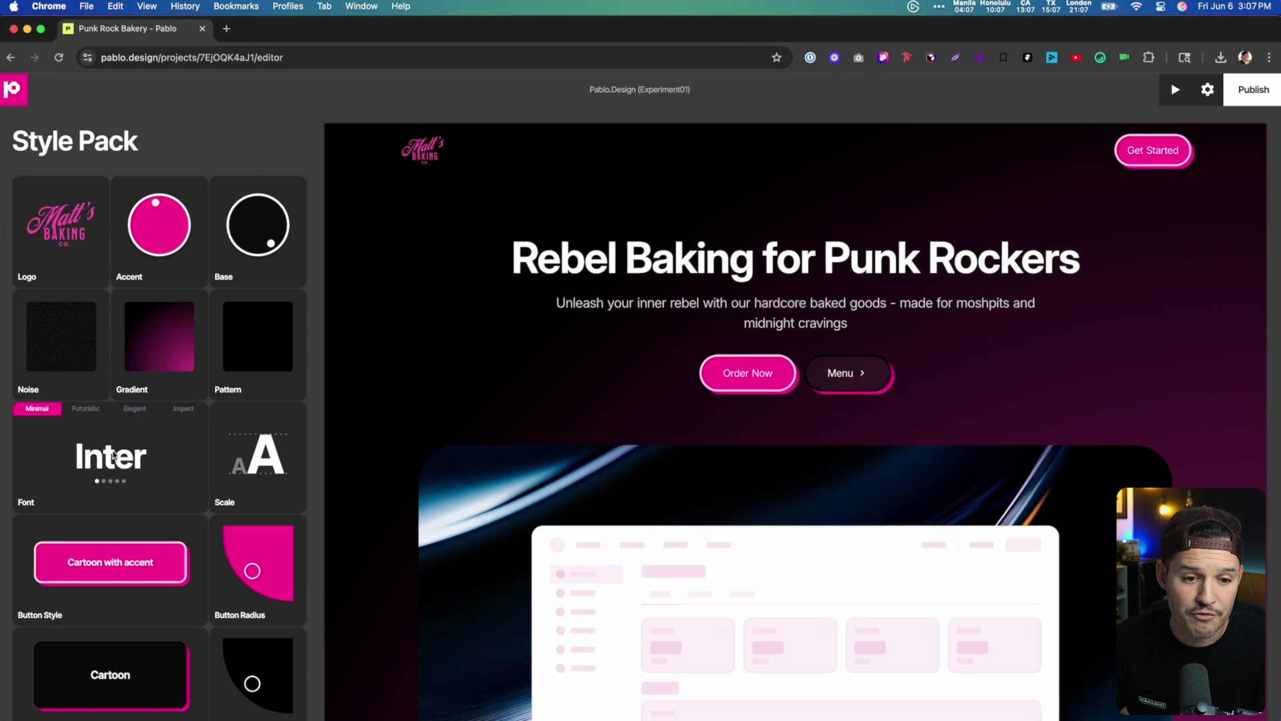
pyautogui.click(115, 453)
pyautogui.click(115, 455)
pyautogui.click(115, 456)
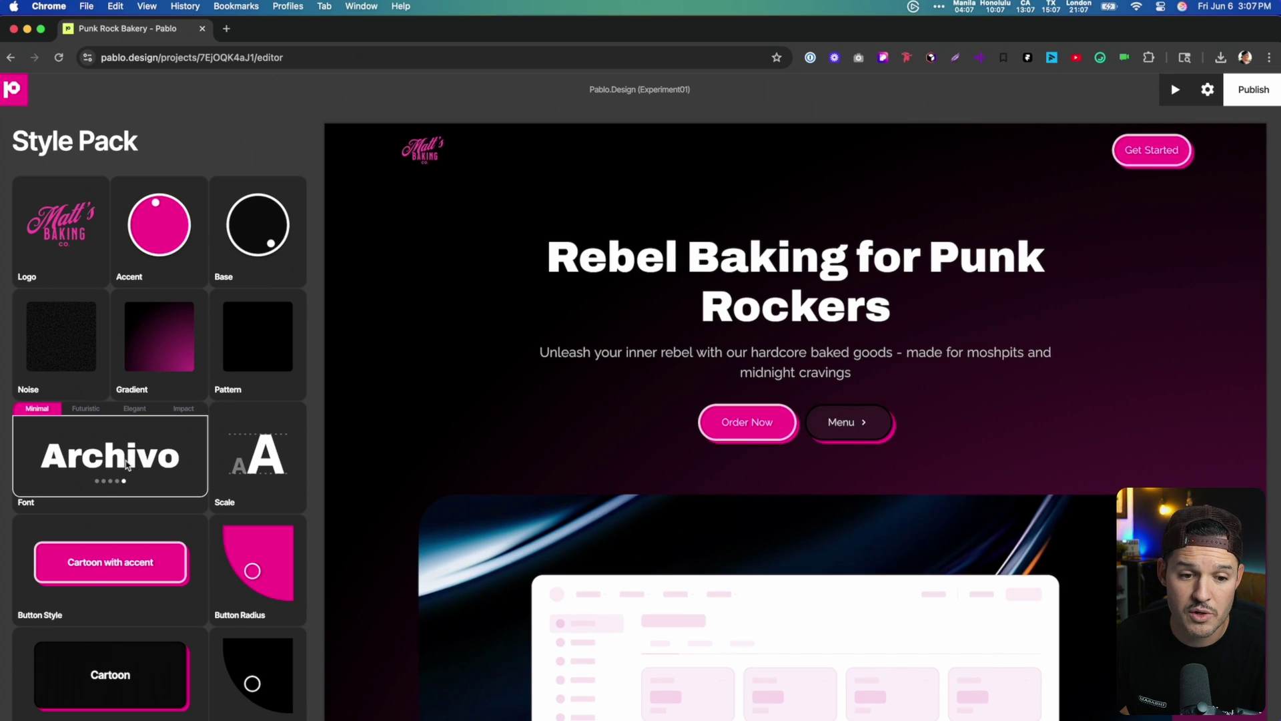
# Enlarge the type scale to maximum so the hero headline grows.
pyautogui.moveTo(246, 465)
pyautogui.moveTo(294, 444); pyautogui.dragTo(296, 405)
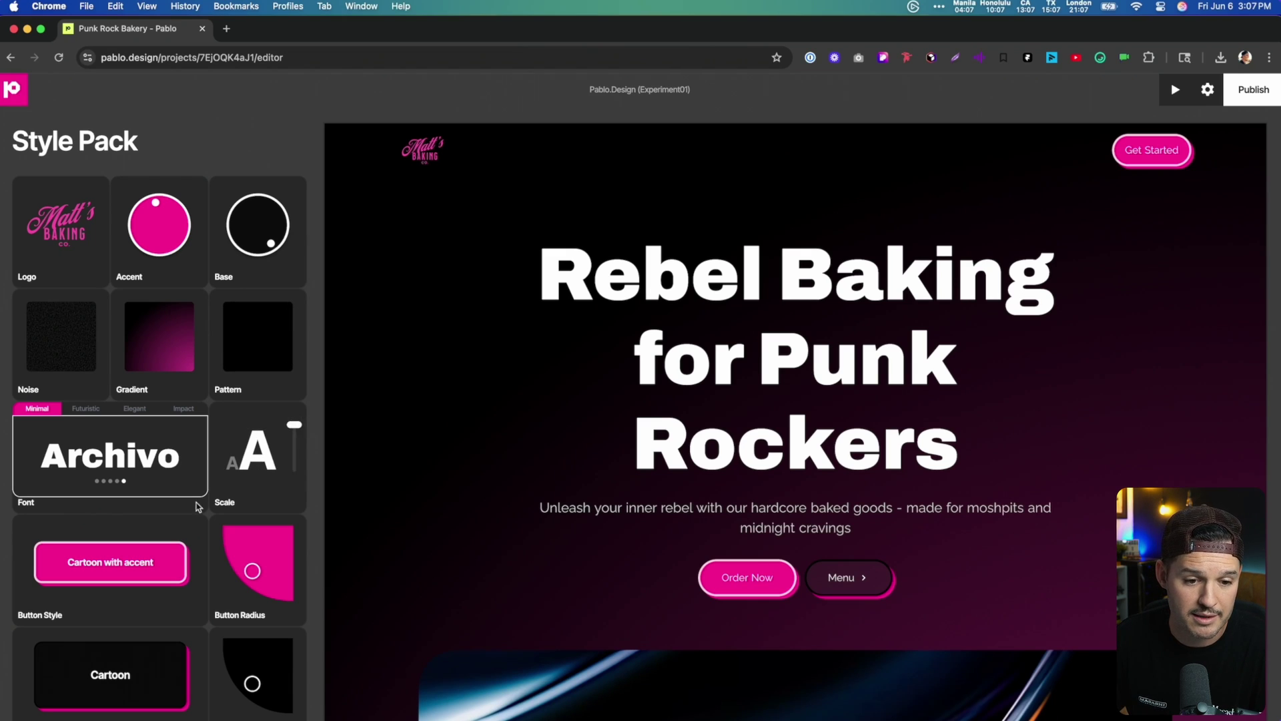
pyautogui.scroll(-3, 100, 558)
# Set the buttons to the 3D with Accent style with square corners.
pyautogui.click(94, 414)
pyautogui.click(94, 414)
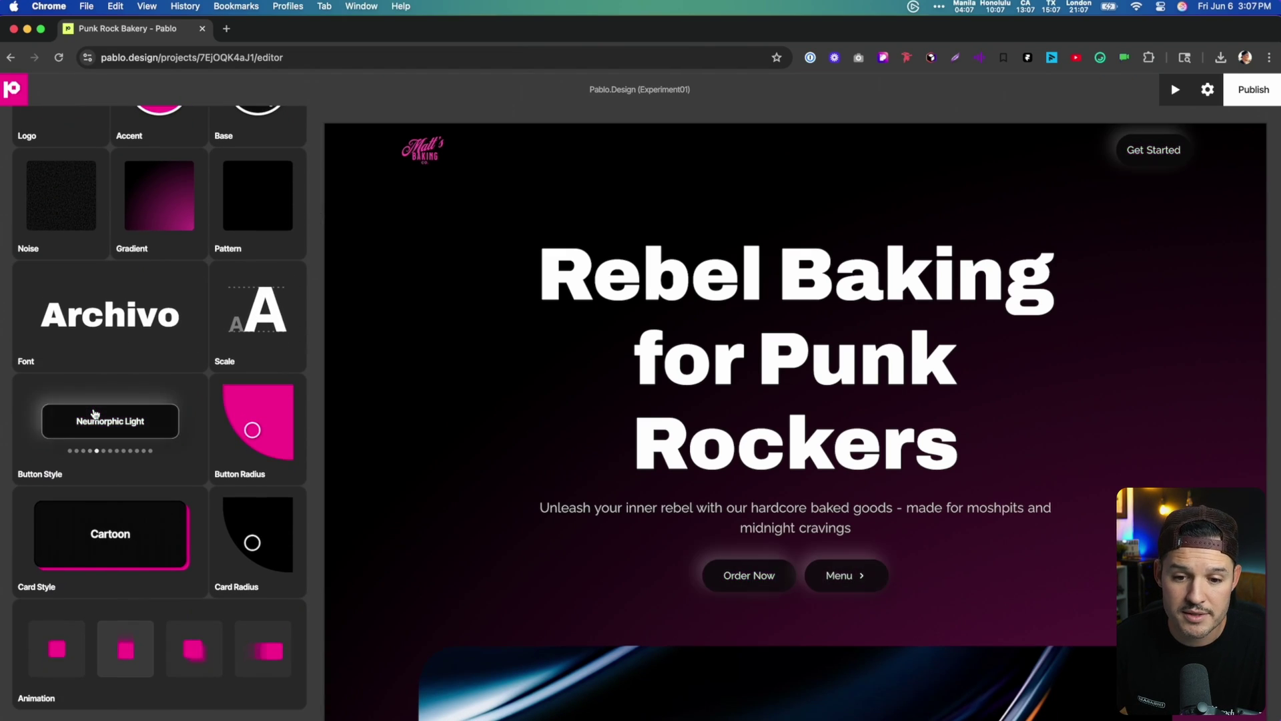
pyautogui.click(95, 414)
pyautogui.click(95, 414)
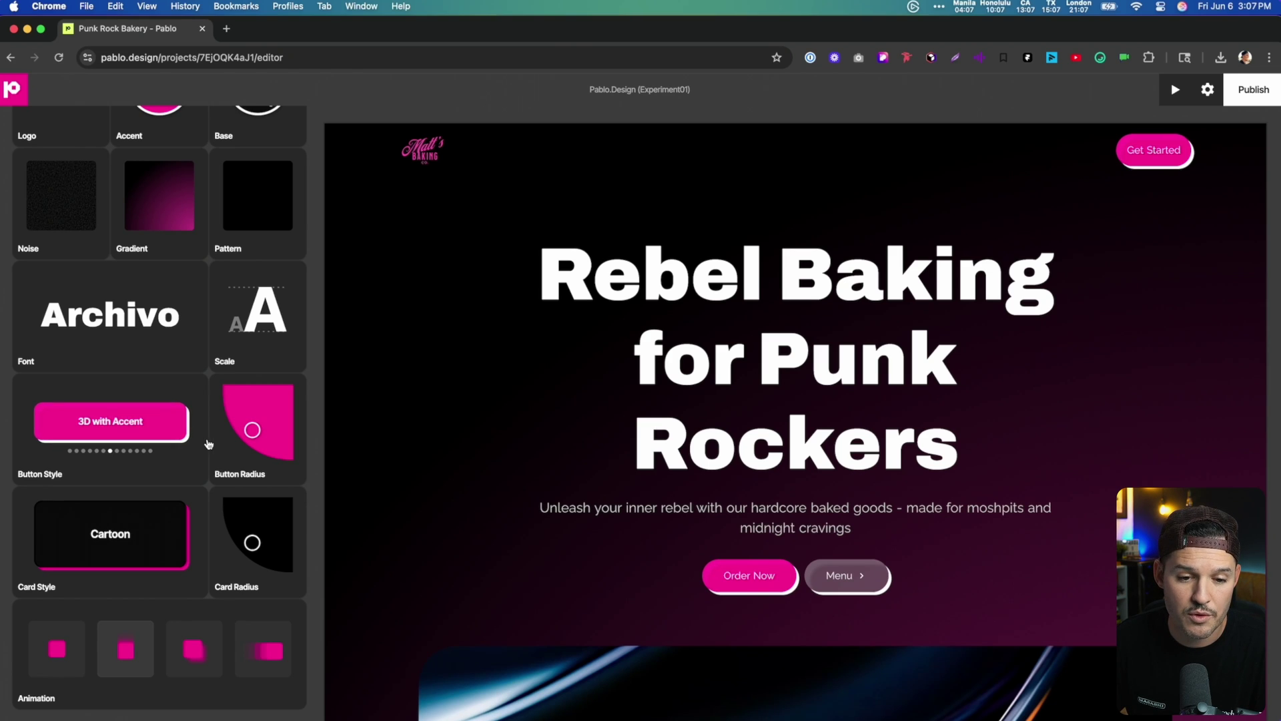
pyautogui.click(259, 429)
# Make the testimonial cards Cartoon style with pink borders and square corners.
pyautogui.scroll(-1, 253, 434)
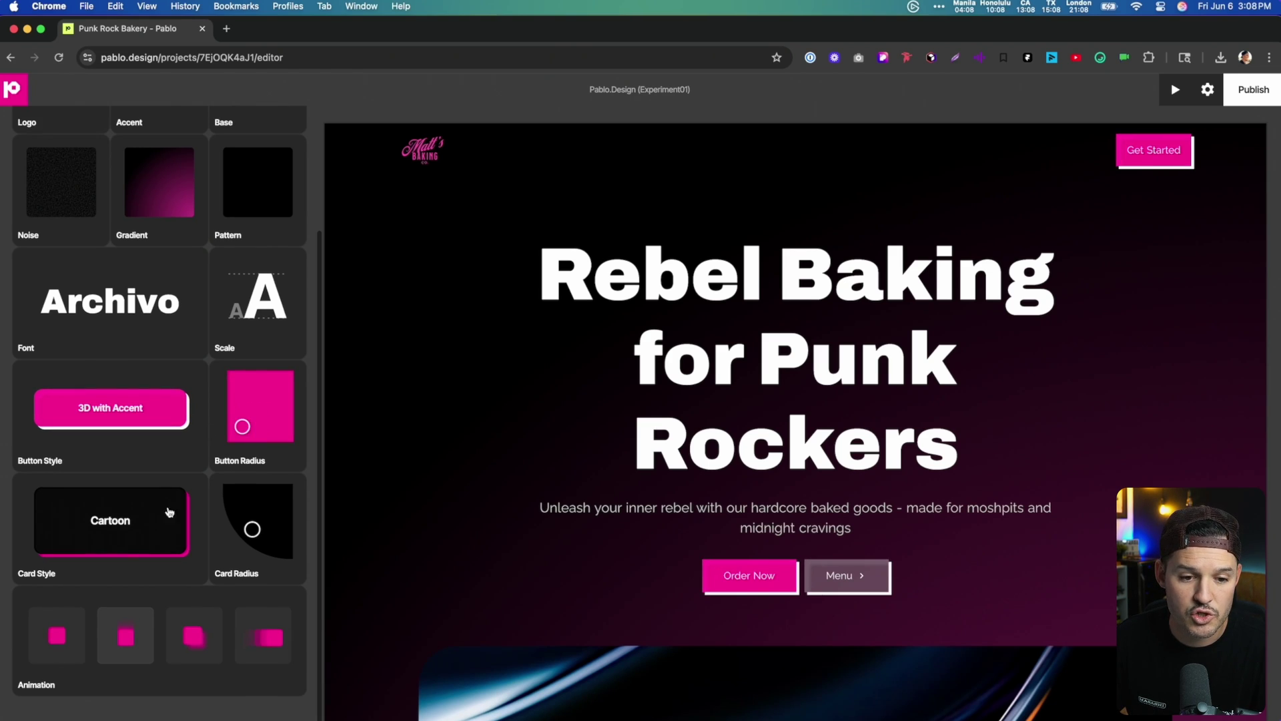
pyautogui.scroll(-6, 619, 524)
pyautogui.scroll(-15, 619, 524)
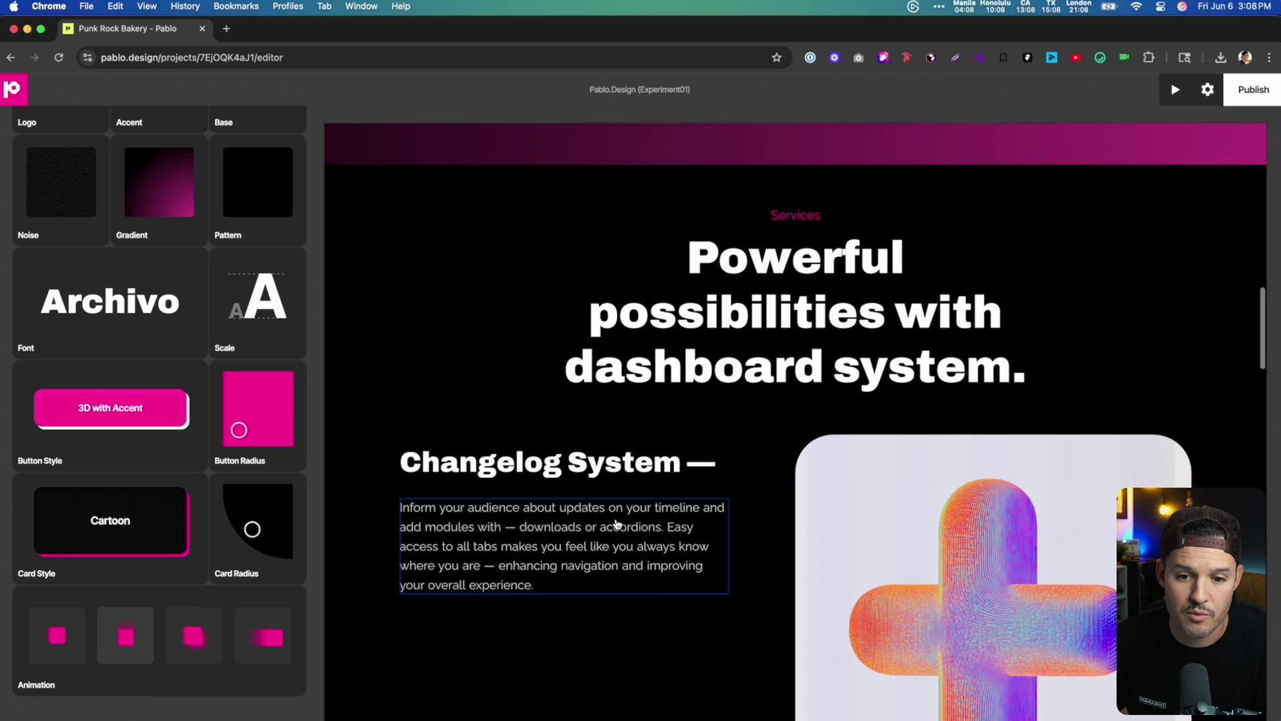
pyautogui.scroll(-3, 616, 524)
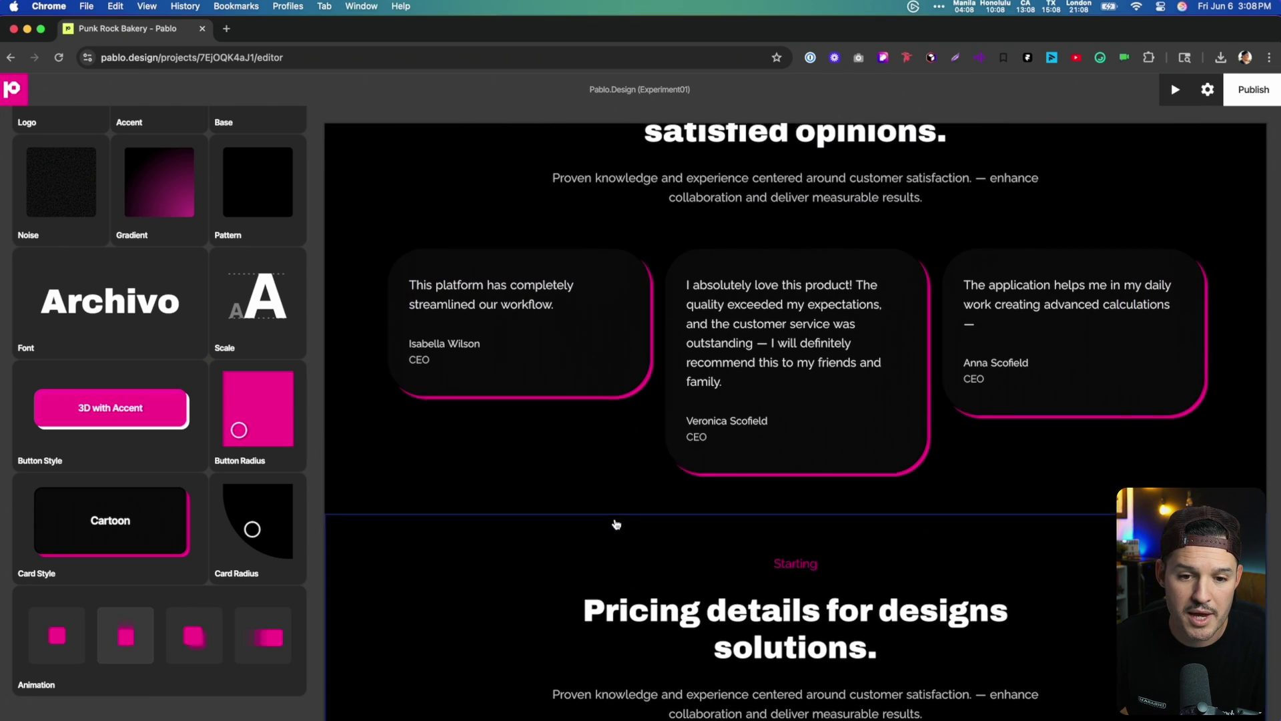
pyautogui.click(117, 527)
pyautogui.click(116, 527)
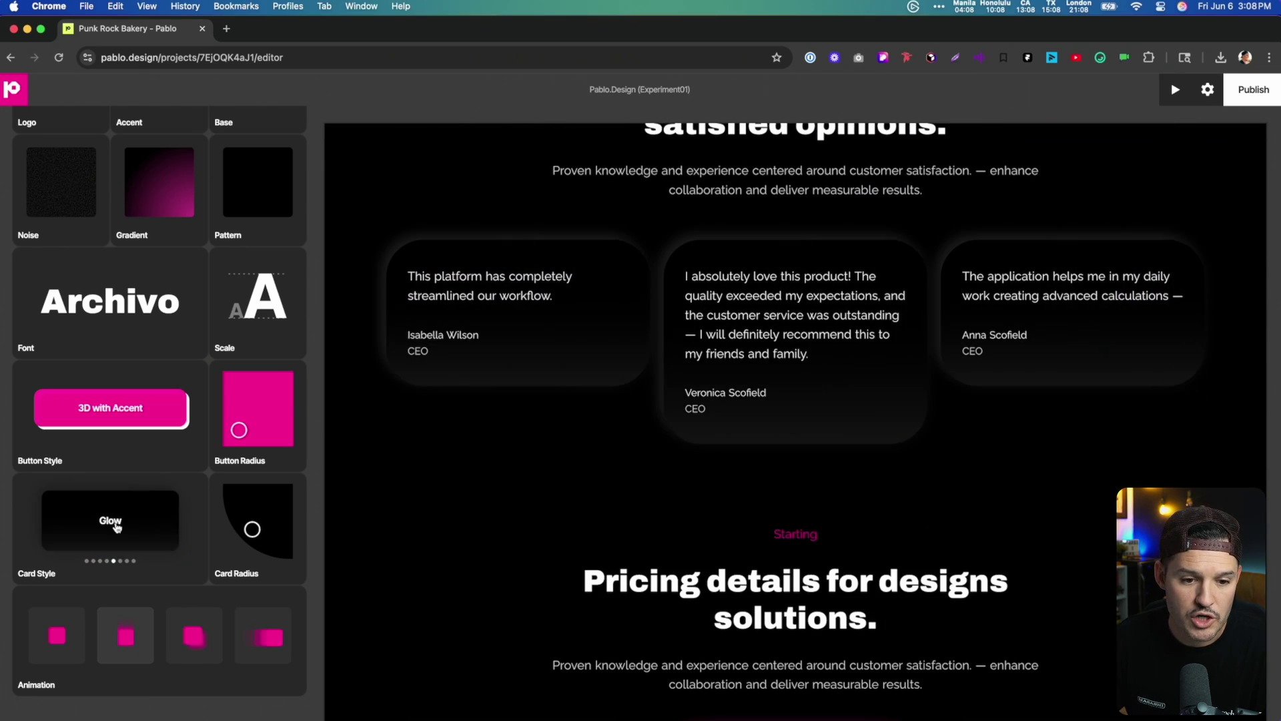
pyautogui.click(116, 527)
pyautogui.click(117, 527)
pyautogui.click(116, 527)
pyautogui.click(117, 527)
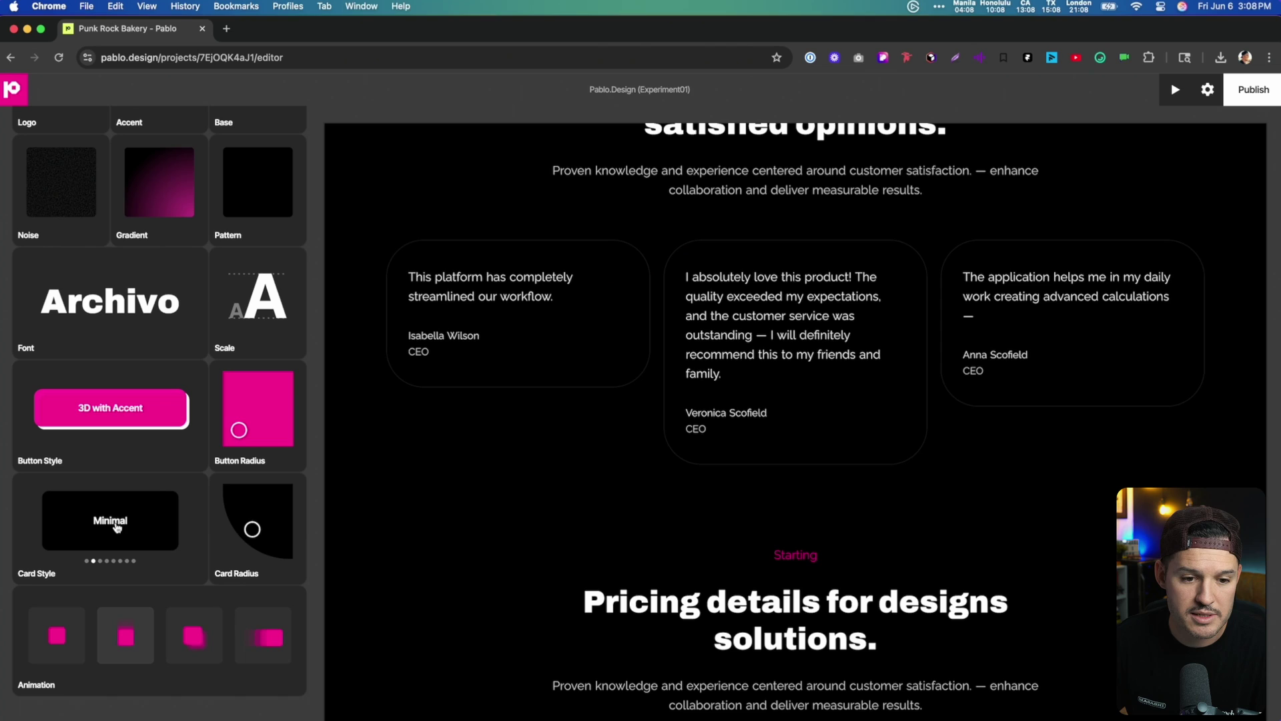
pyautogui.click(117, 527)
pyautogui.click(251, 541)
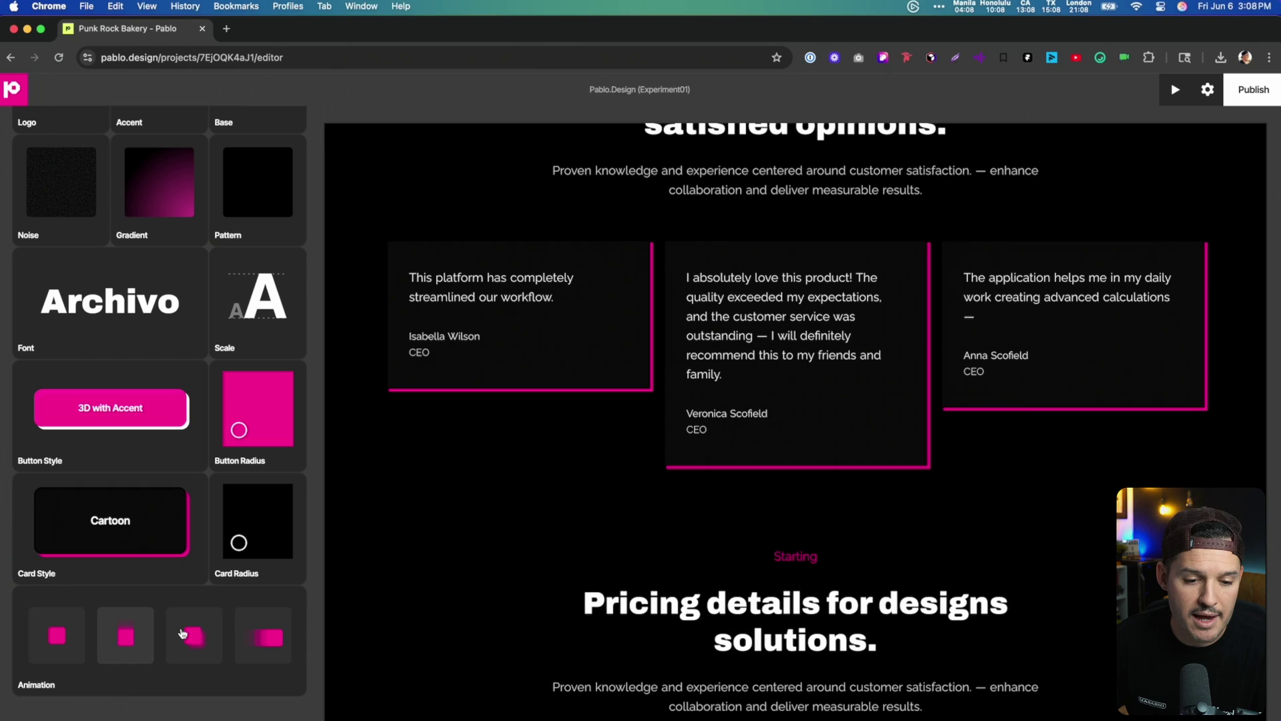
# Preview different entrance animations on the cards and the hero.
pyautogui.click(132, 639)
pyautogui.scroll(10, 491, 552)
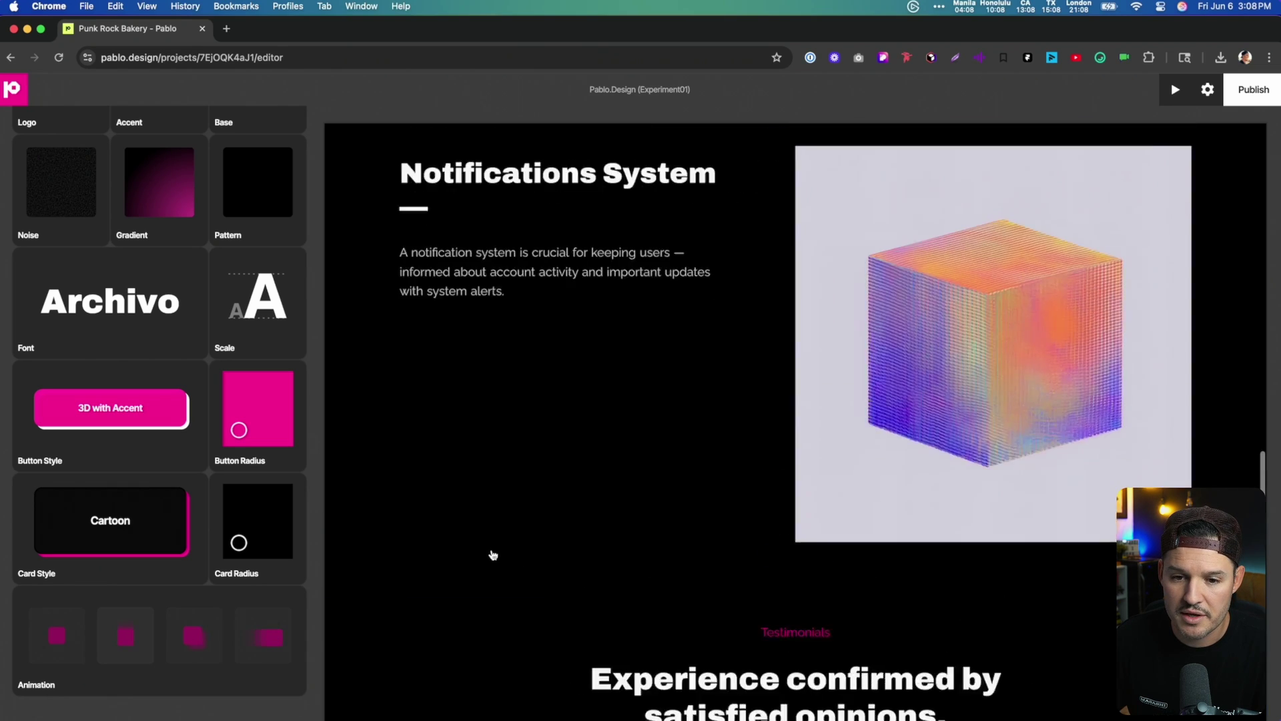
pyautogui.click(208, 639)
pyautogui.click(179, 641)
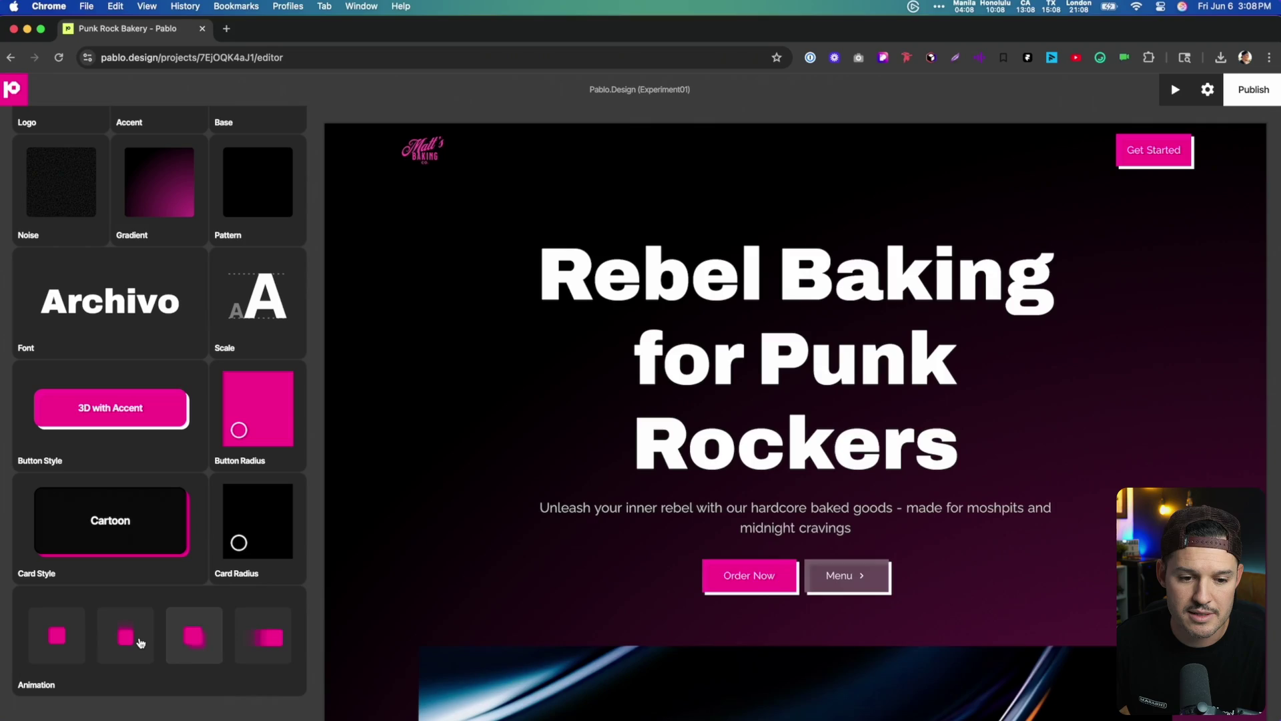
pyautogui.click(139, 641)
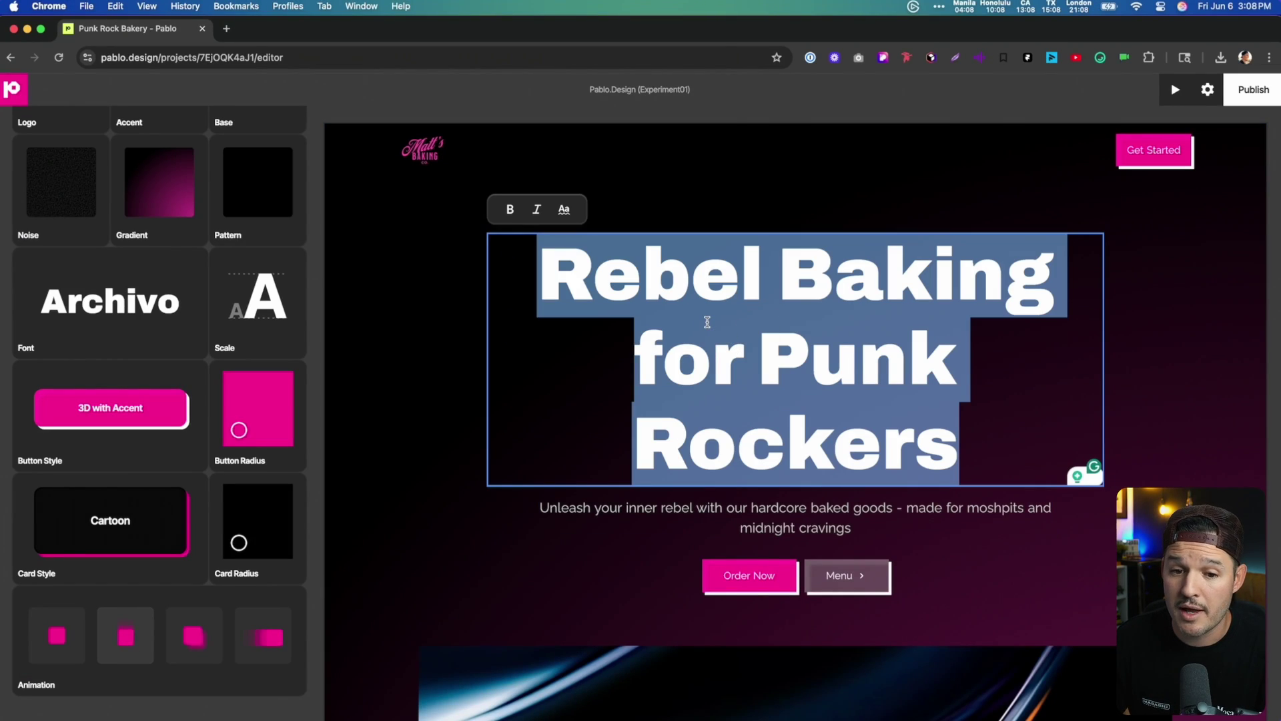
pyautogui.doubleClick(768, 573)
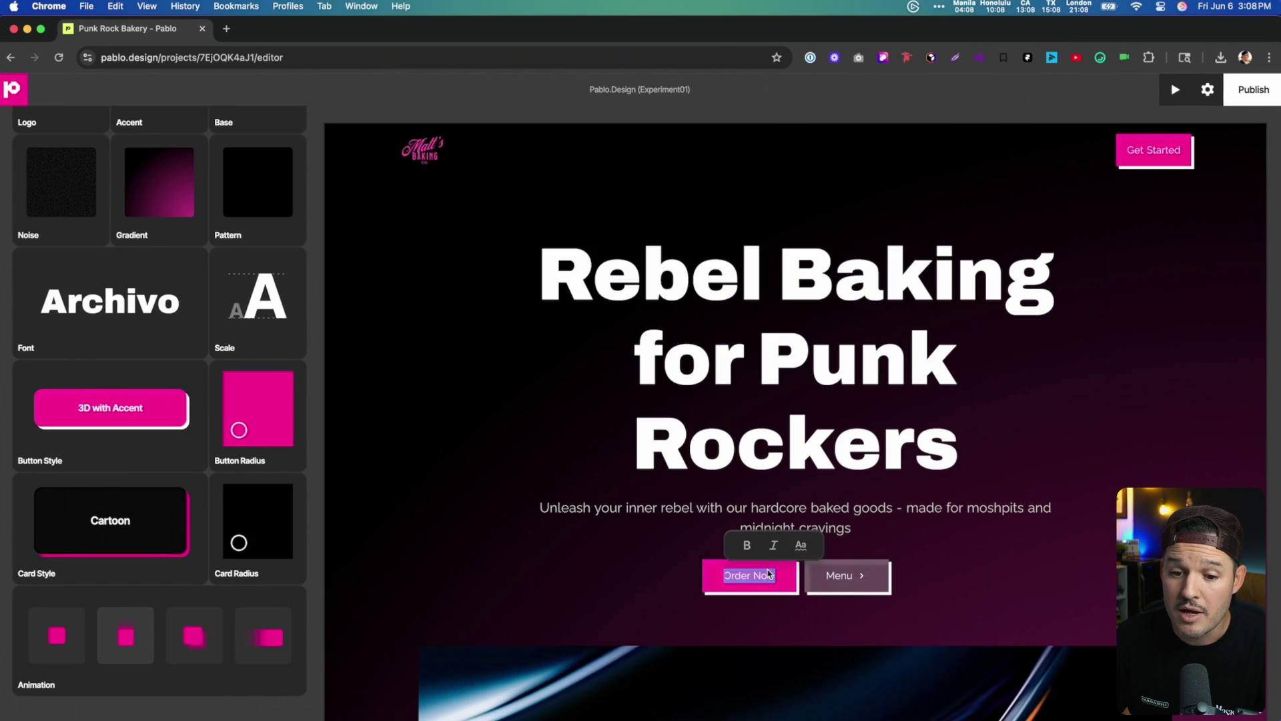
pyautogui.click(788, 577)
pyautogui.scroll(-3, 801, 549)
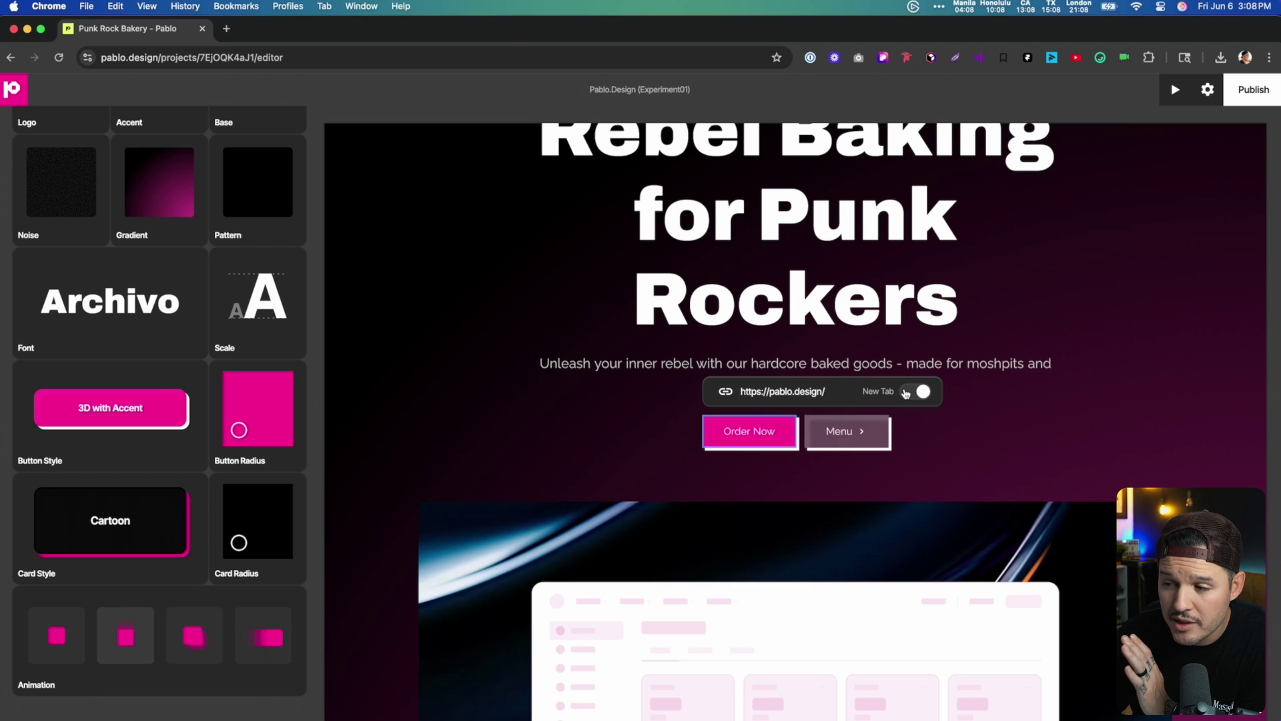
pyautogui.scroll(-7, 1161, 337)
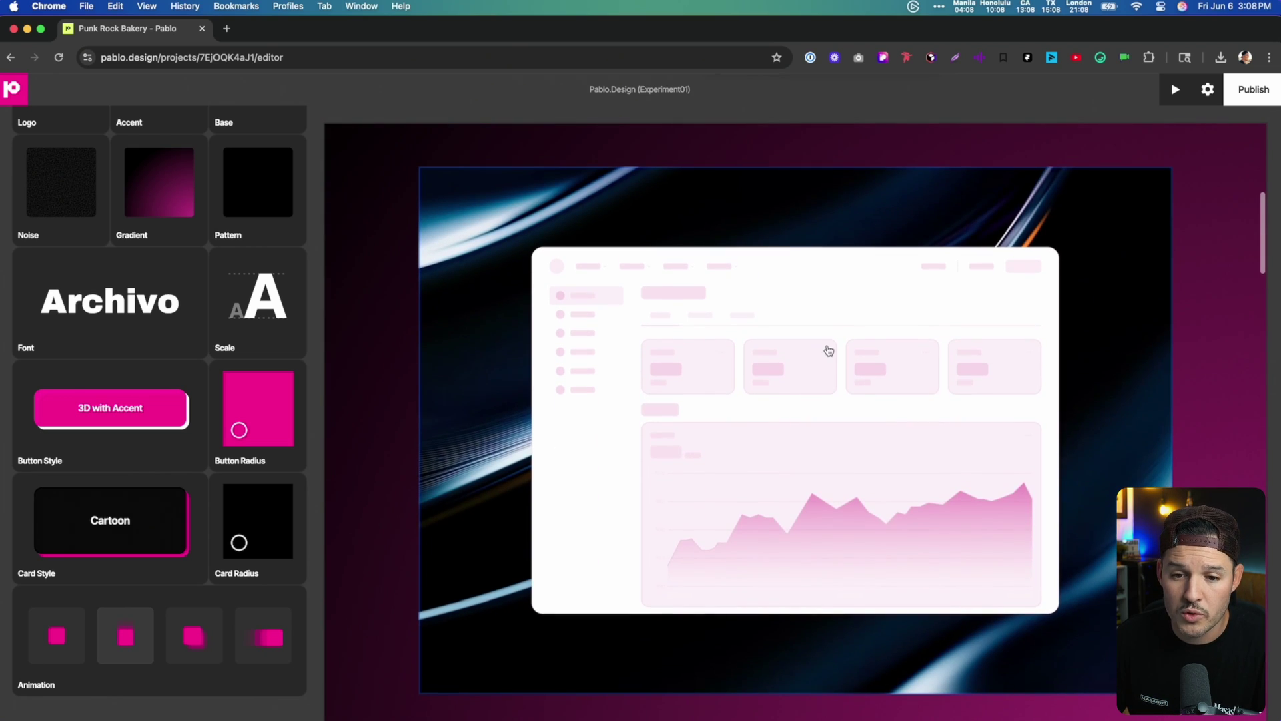
# Replace the hero image with the Bake S**T Happen poster, shrunk and moved lower right.
pyautogui.click(828, 351)
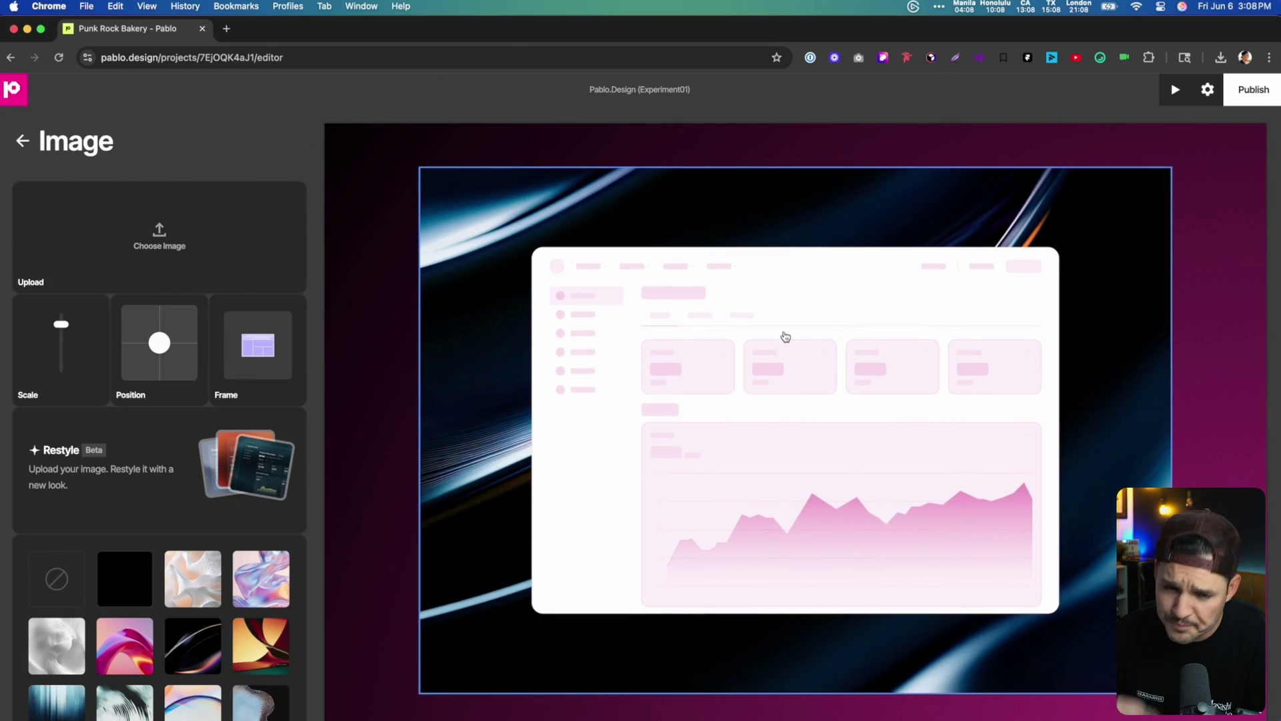
pyautogui.click(203, 254)
pyautogui.click(598, 154)
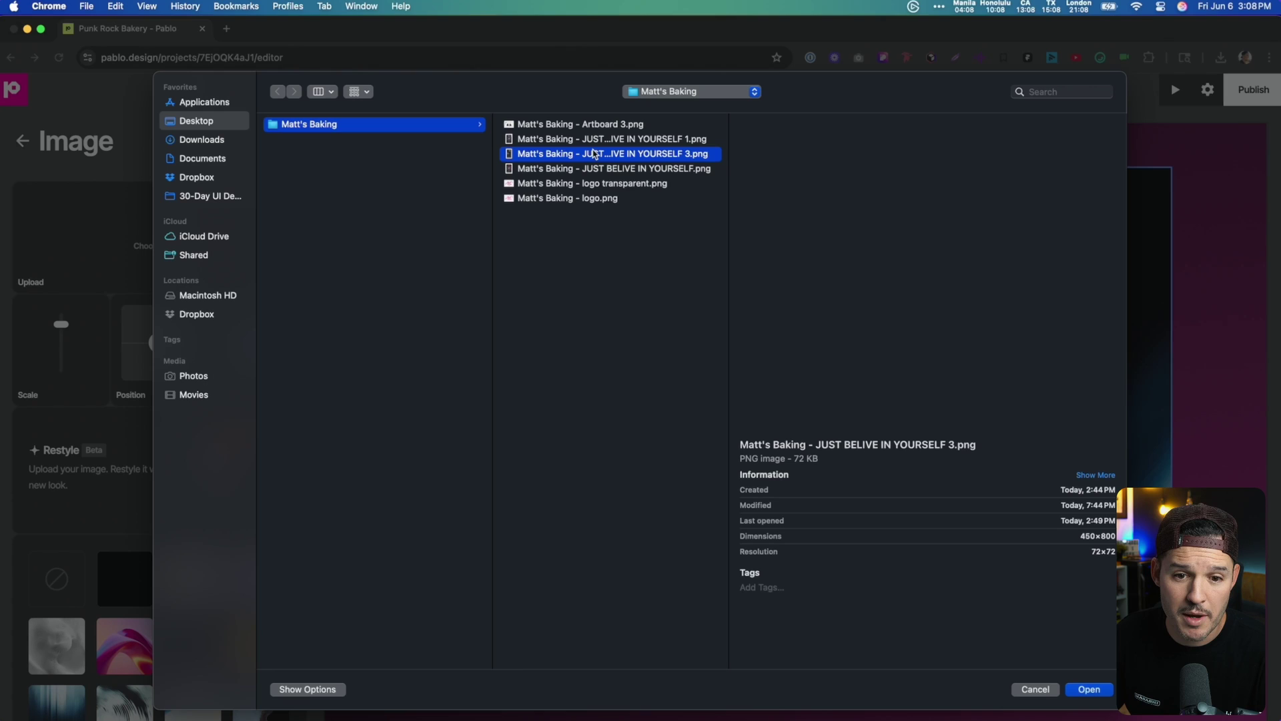
pyautogui.click(584, 138)
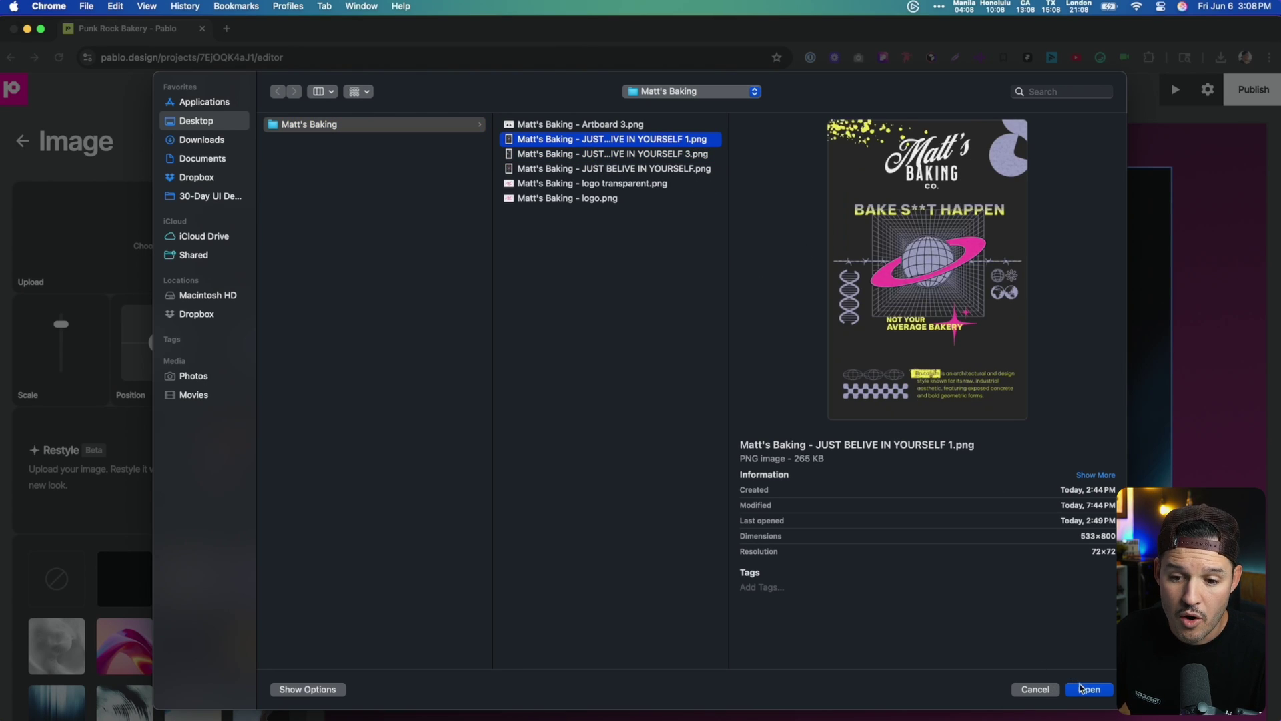
pyautogui.click(1081, 688)
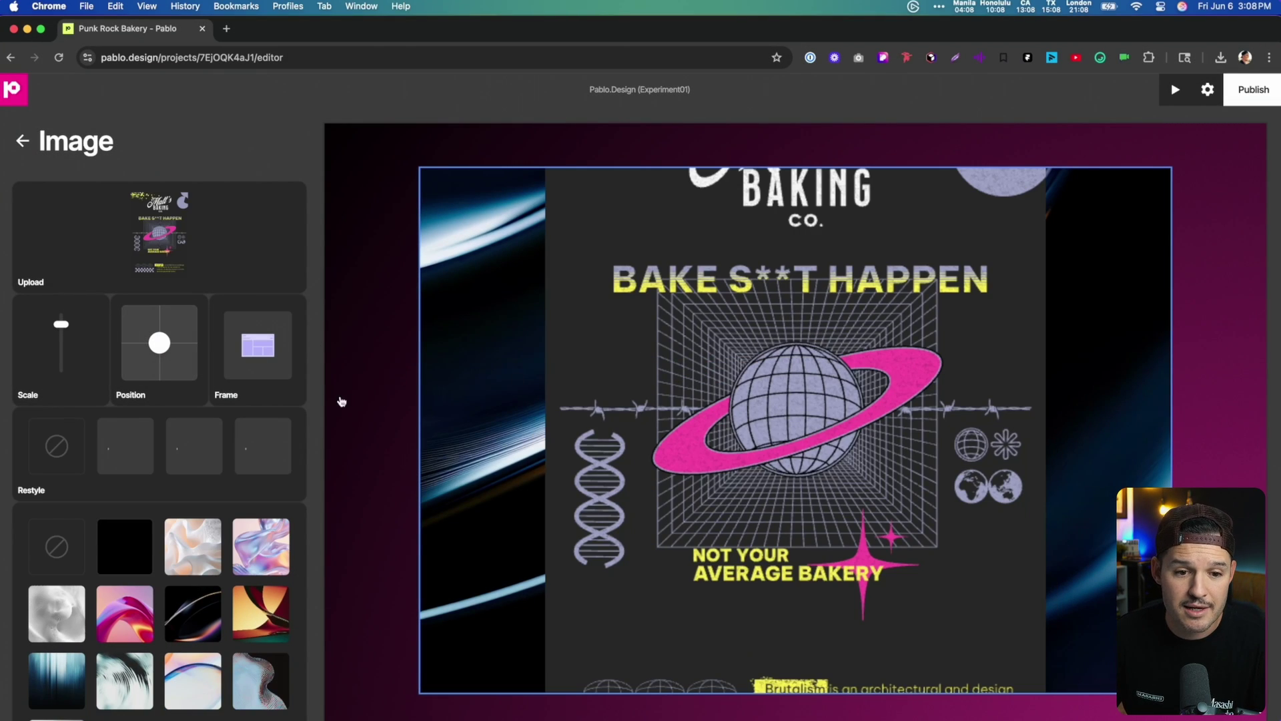
pyautogui.moveTo(66, 333); pyautogui.dragTo(62, 338)
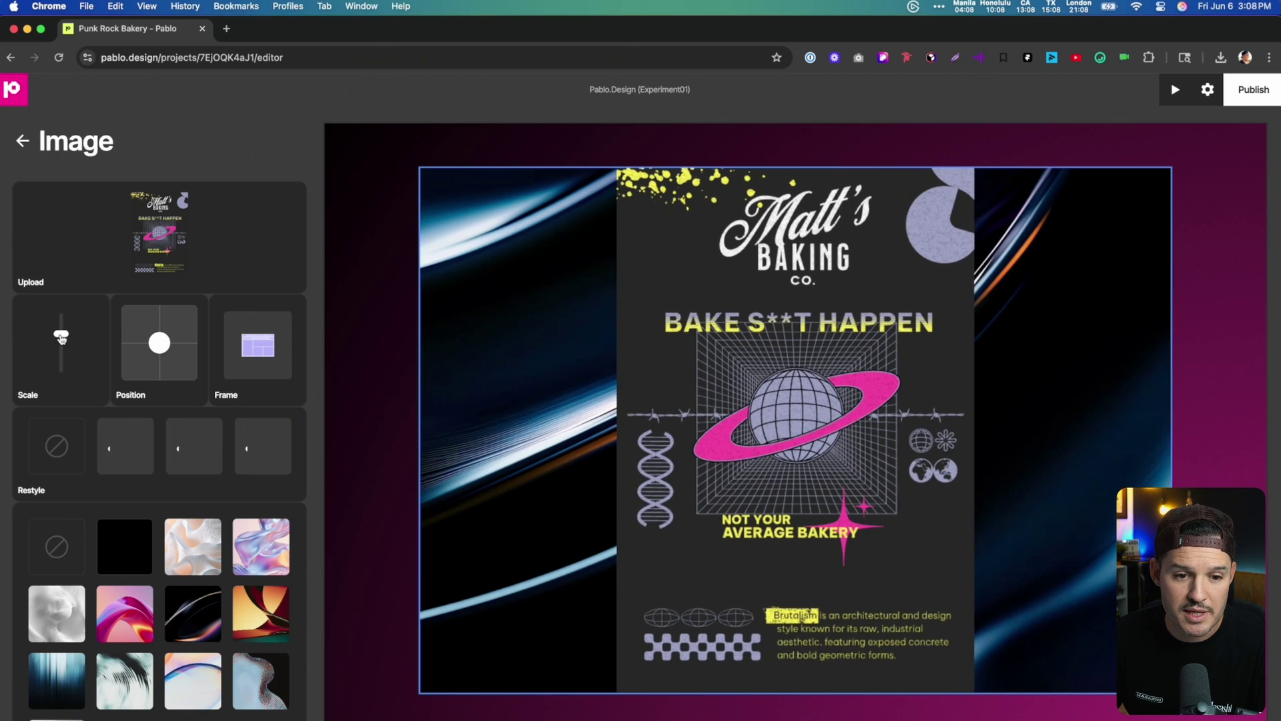
pyautogui.moveTo(160, 341); pyautogui.dragTo(168, 352)
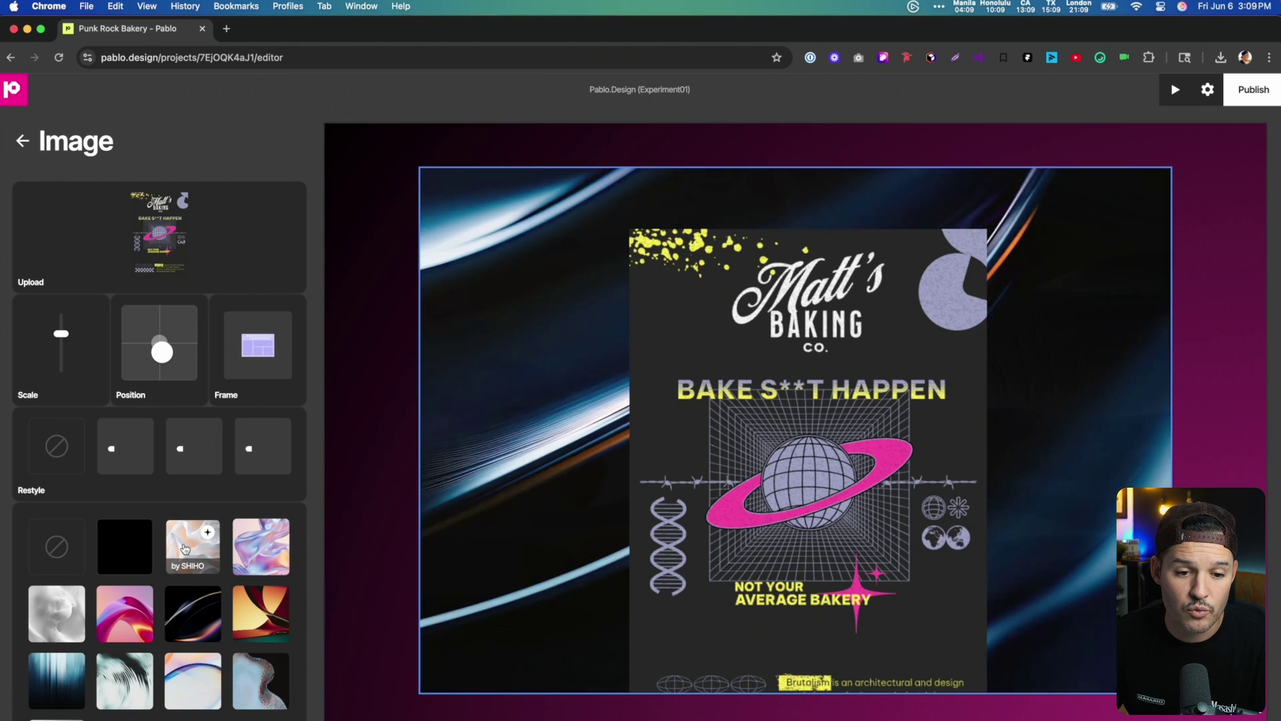
# Set an orange-and-blue streak background behind the hero poster.
pyautogui.click(185, 550)
pyautogui.click(198, 604)
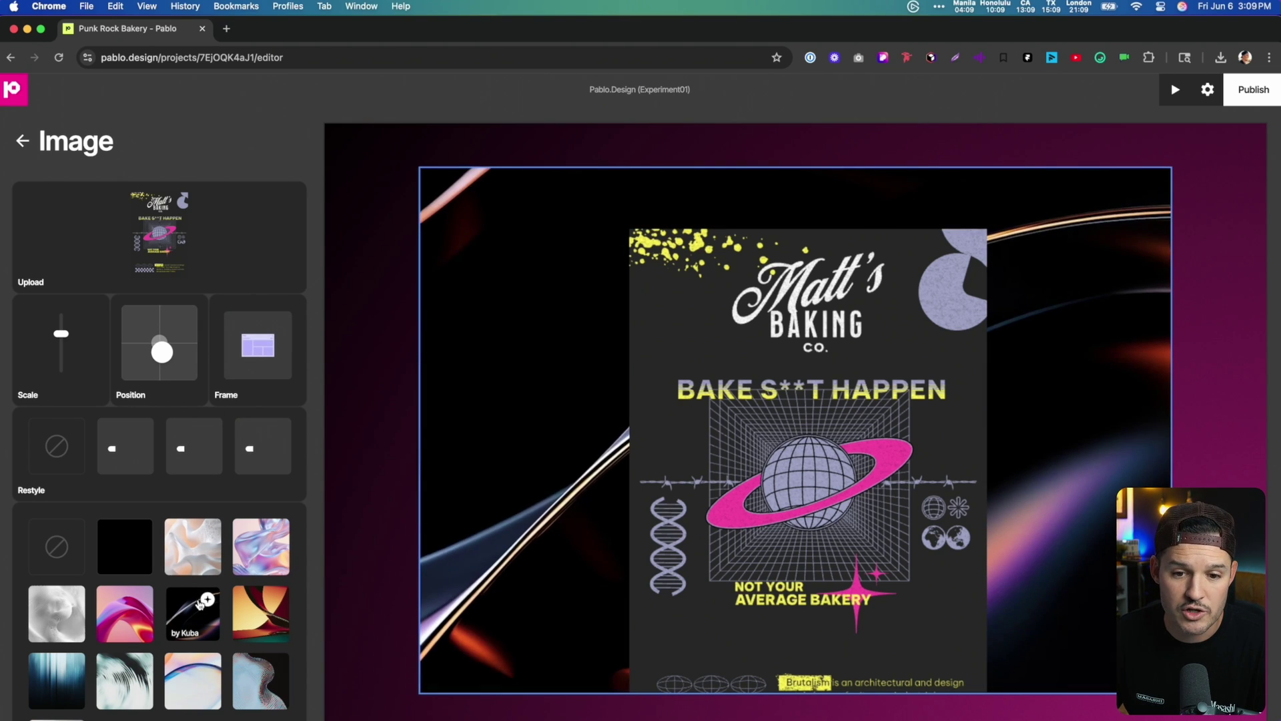
pyautogui.click(46, 688)
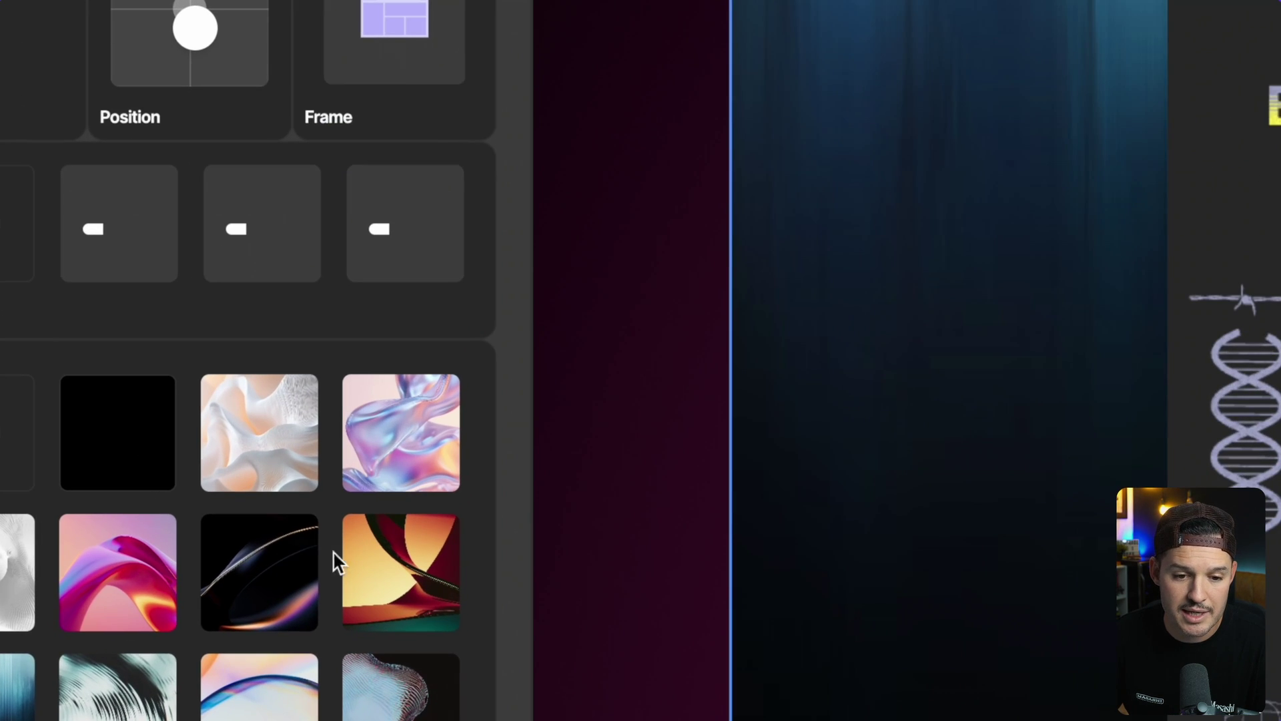
pyautogui.click(209, 600)
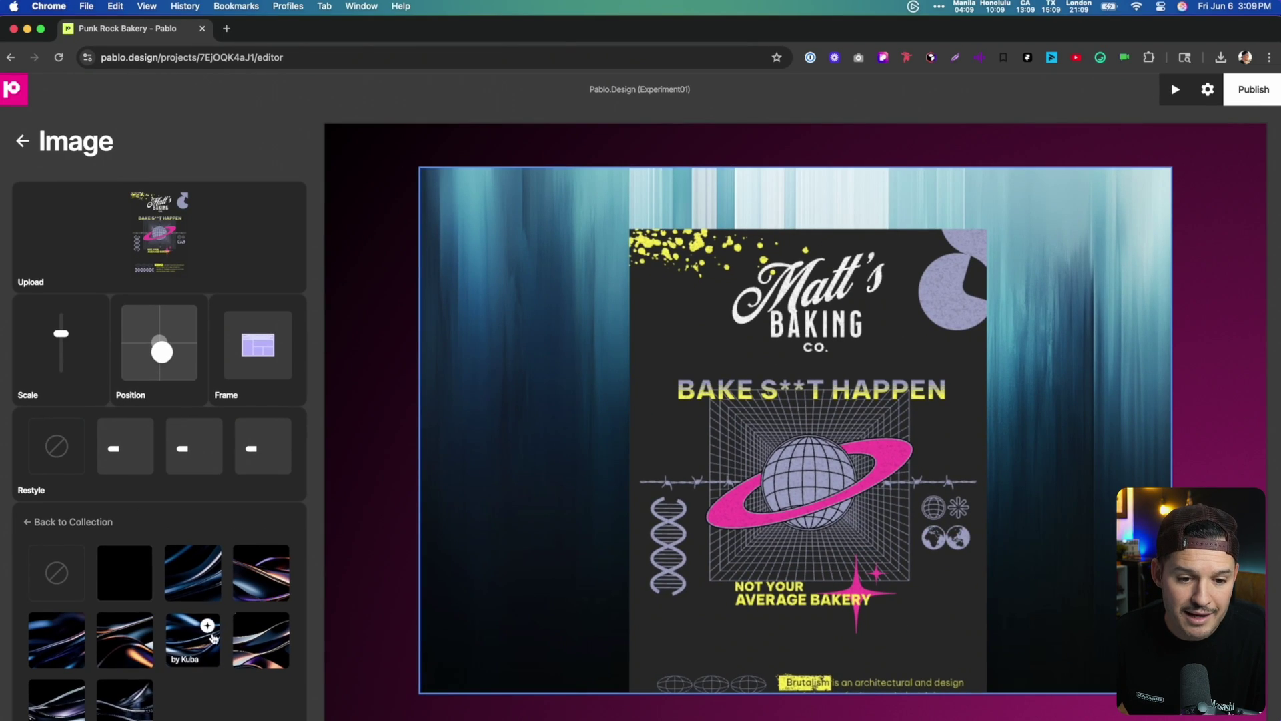
pyautogui.click(408, 524)
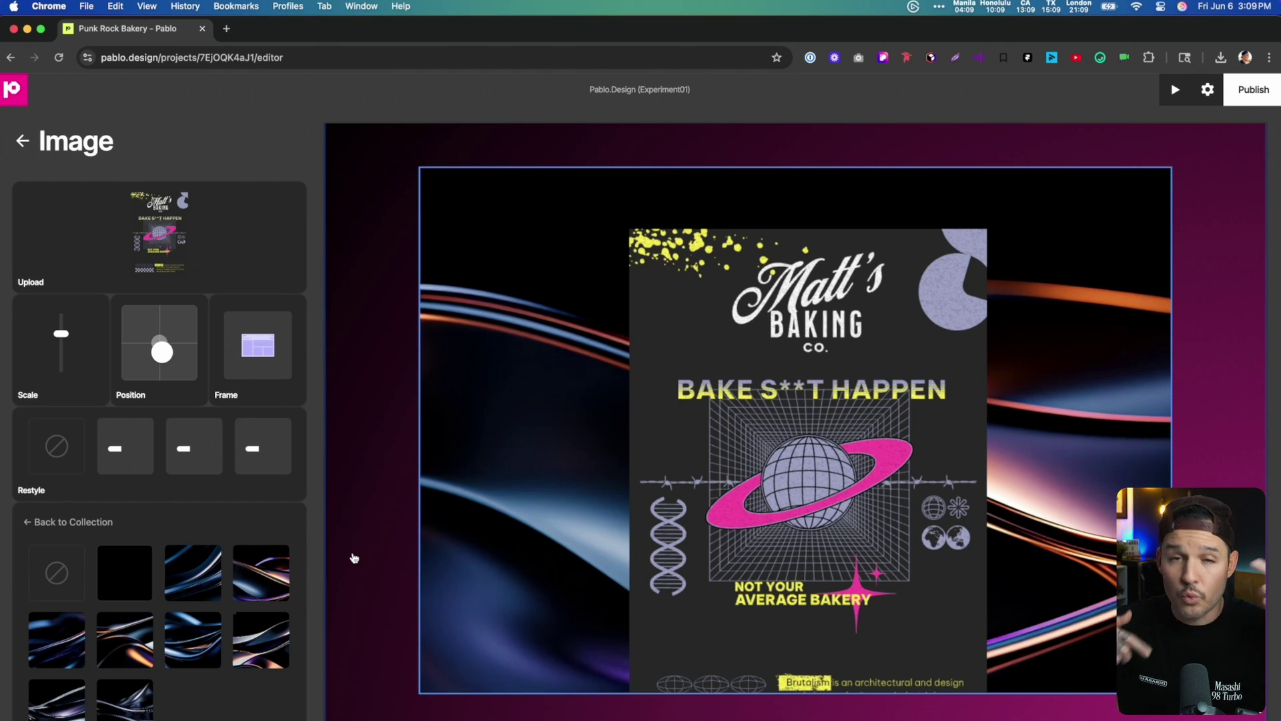
# Try section variations, then give the hero the black-to-magenta variation.
pyautogui.click(387, 475)
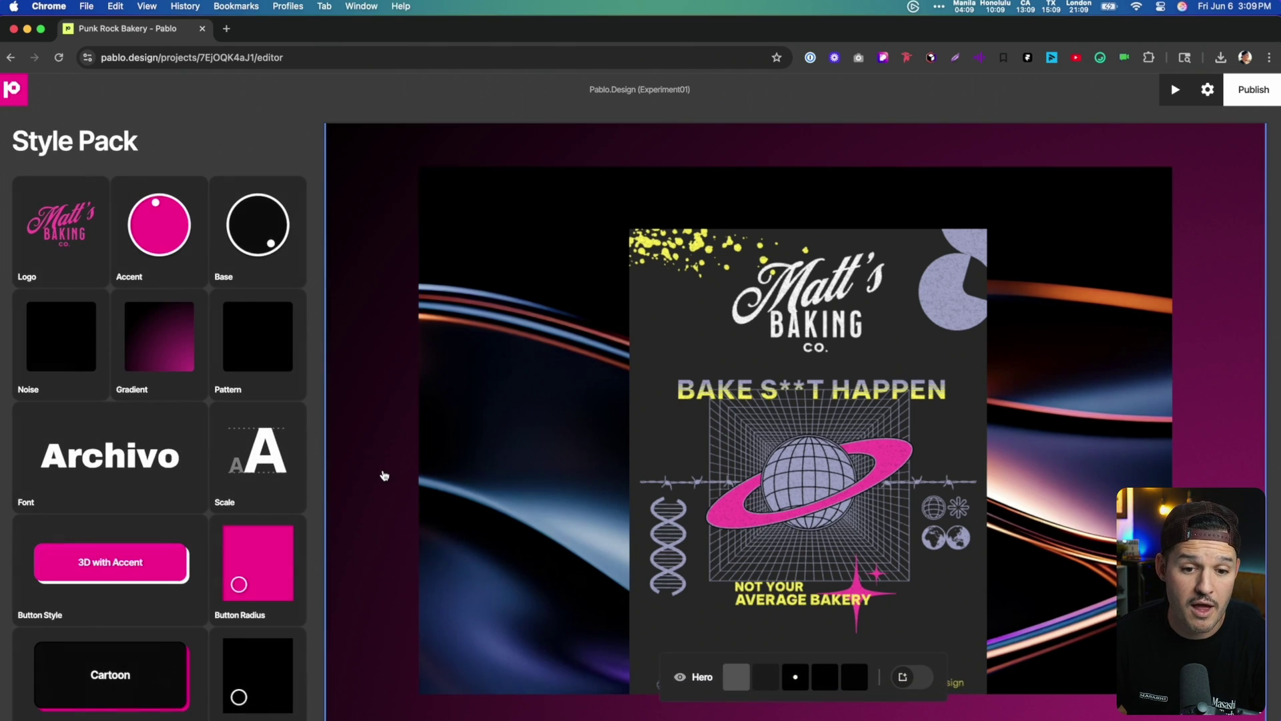
pyautogui.scroll(-10, 383, 474)
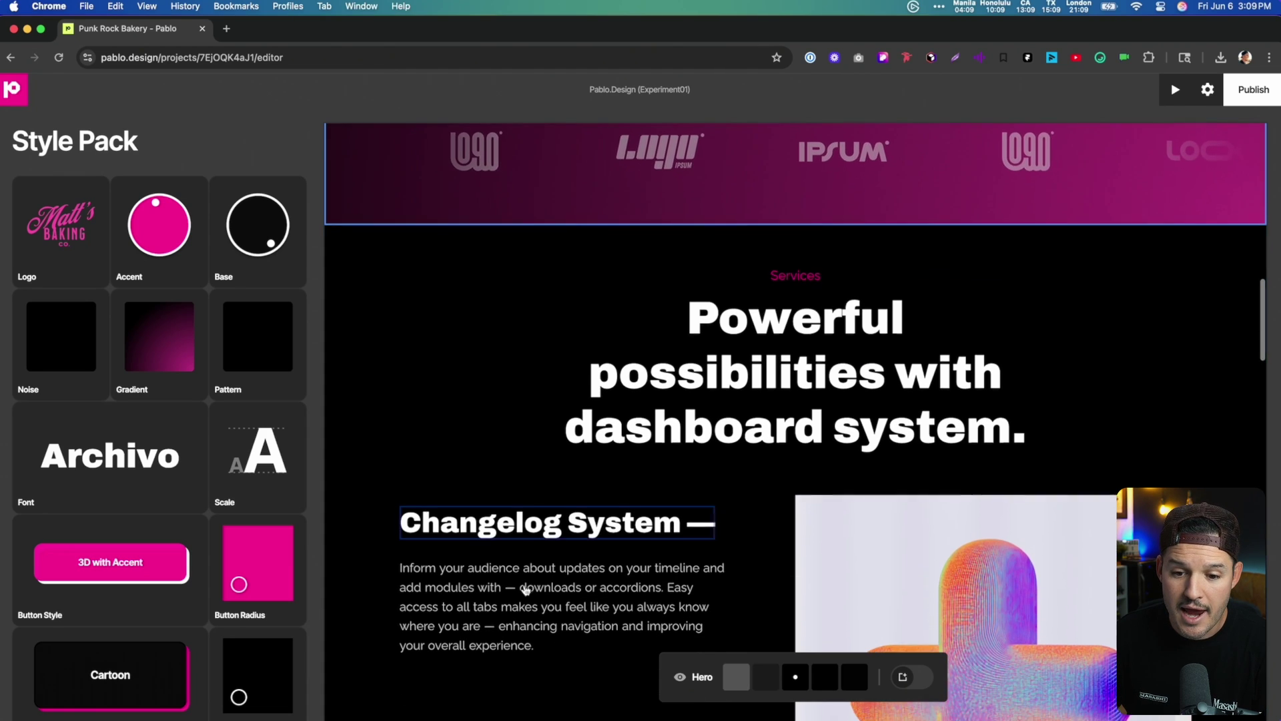
pyautogui.click(766, 676)
pyautogui.click(792, 679)
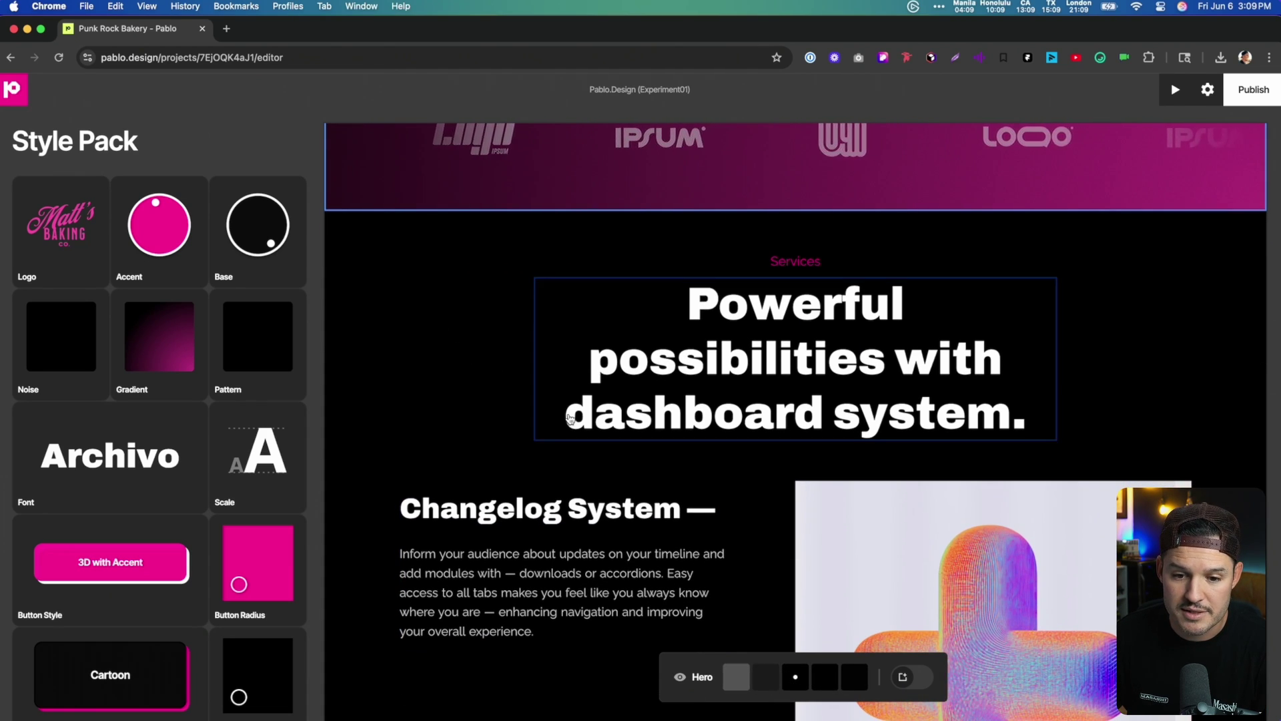
pyautogui.scroll(10, 461, 339)
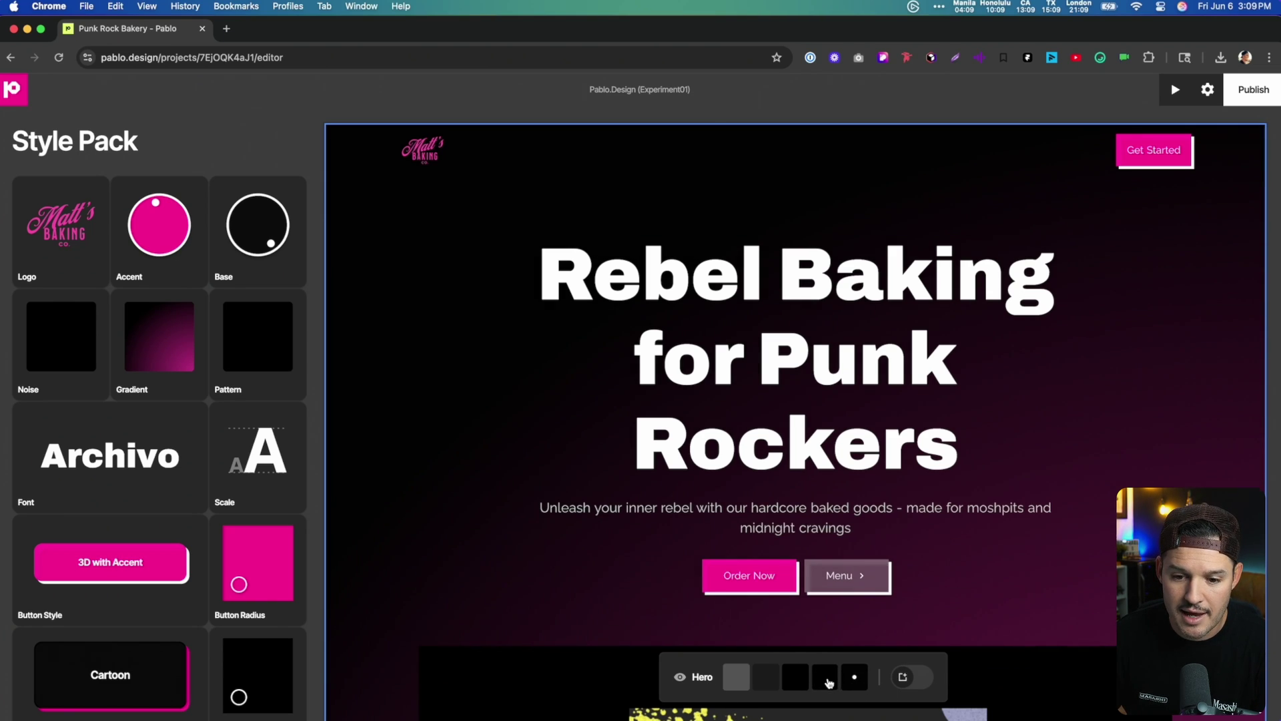
pyautogui.click(740, 679)
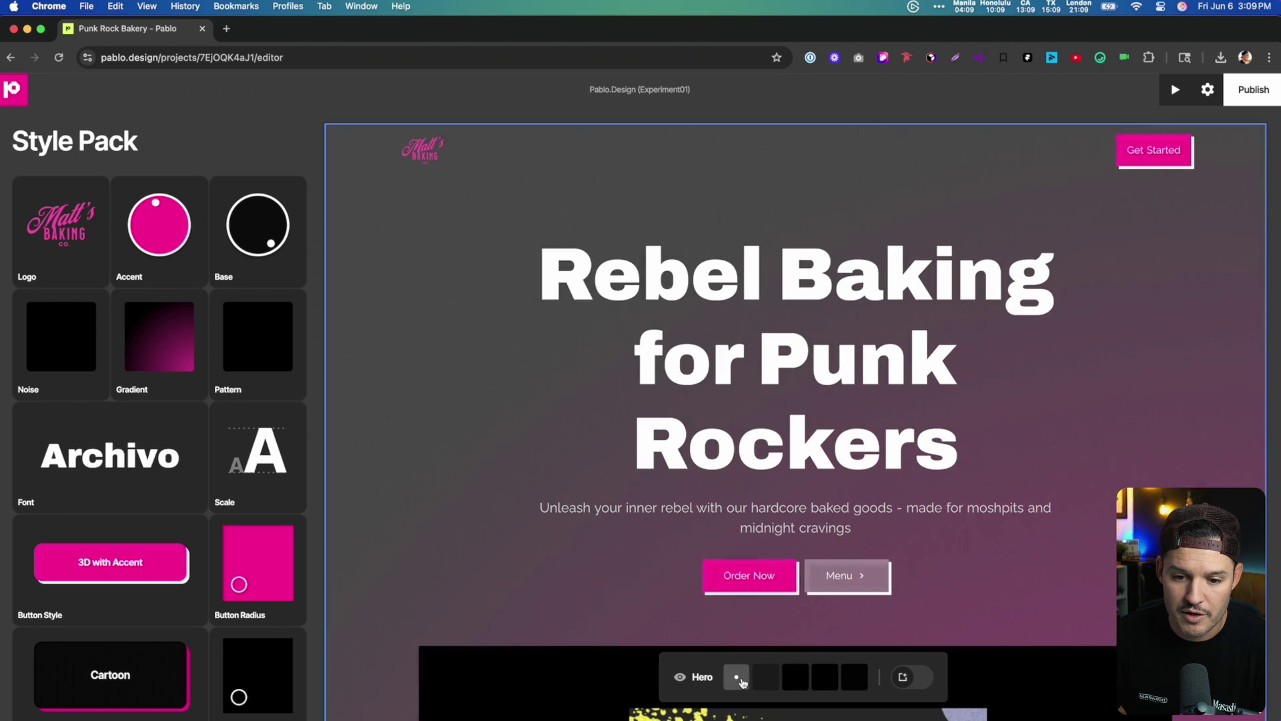
pyautogui.click(854, 679)
# Give the testimonials section the near-black background variation.
pyautogui.scroll(-15, 879, 500)
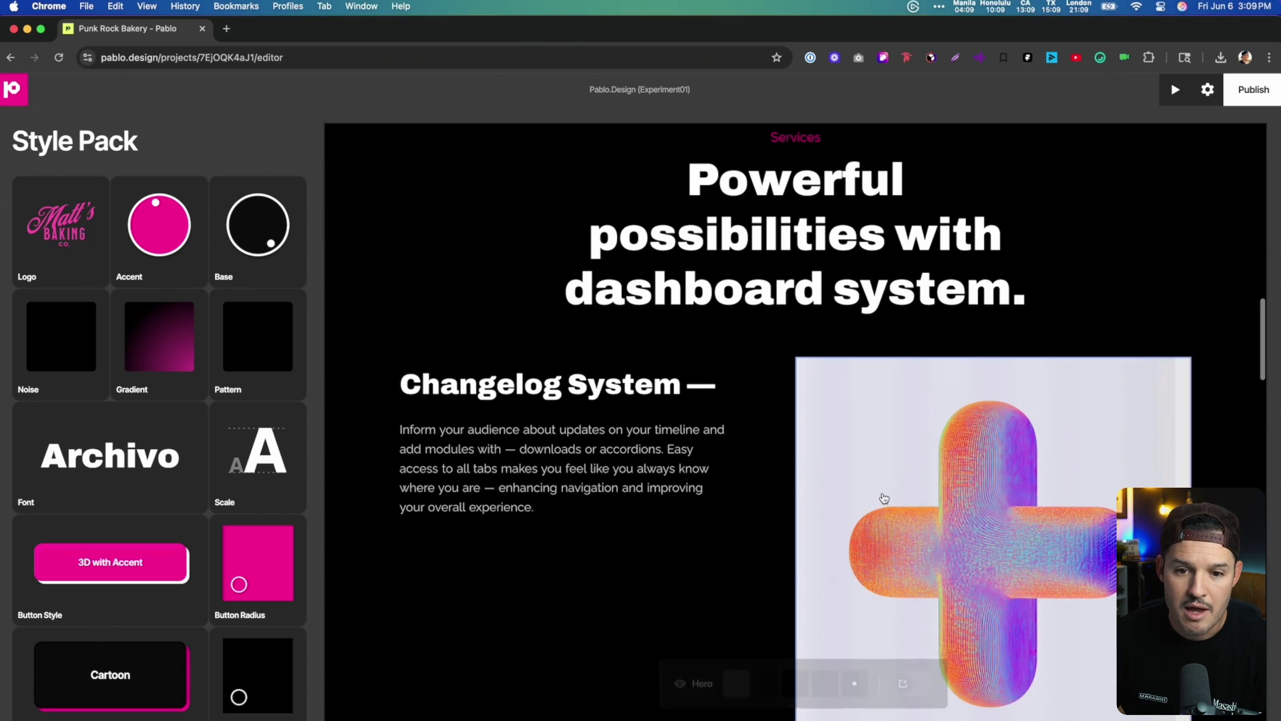
pyautogui.scroll(-15, 469, 250)
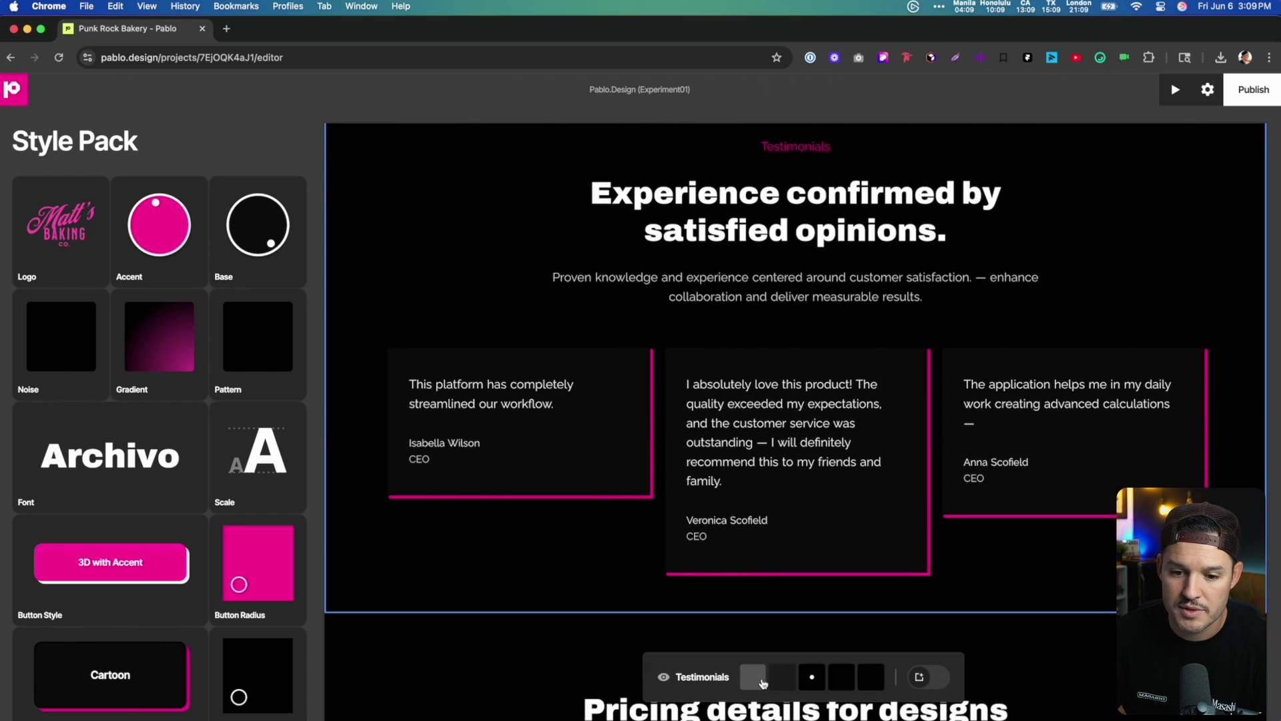
pyautogui.click(754, 677)
pyautogui.click(784, 678)
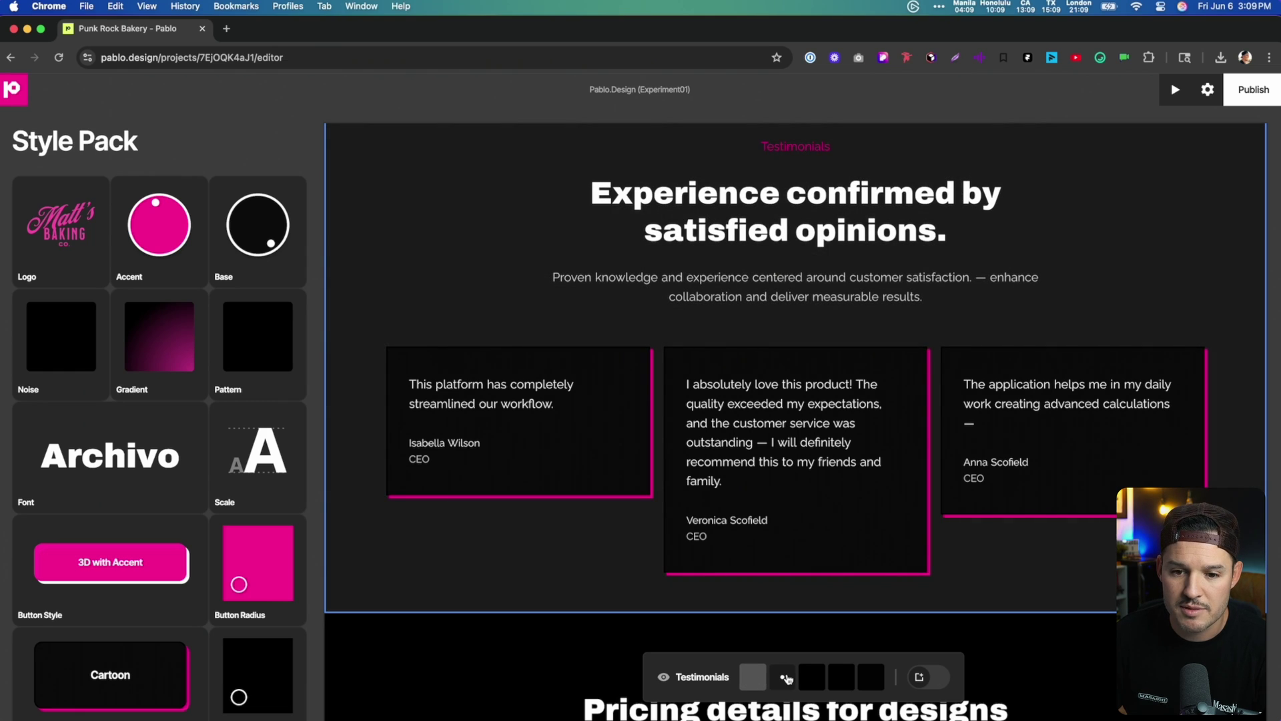
pyautogui.click(814, 677)
pyautogui.click(779, 679)
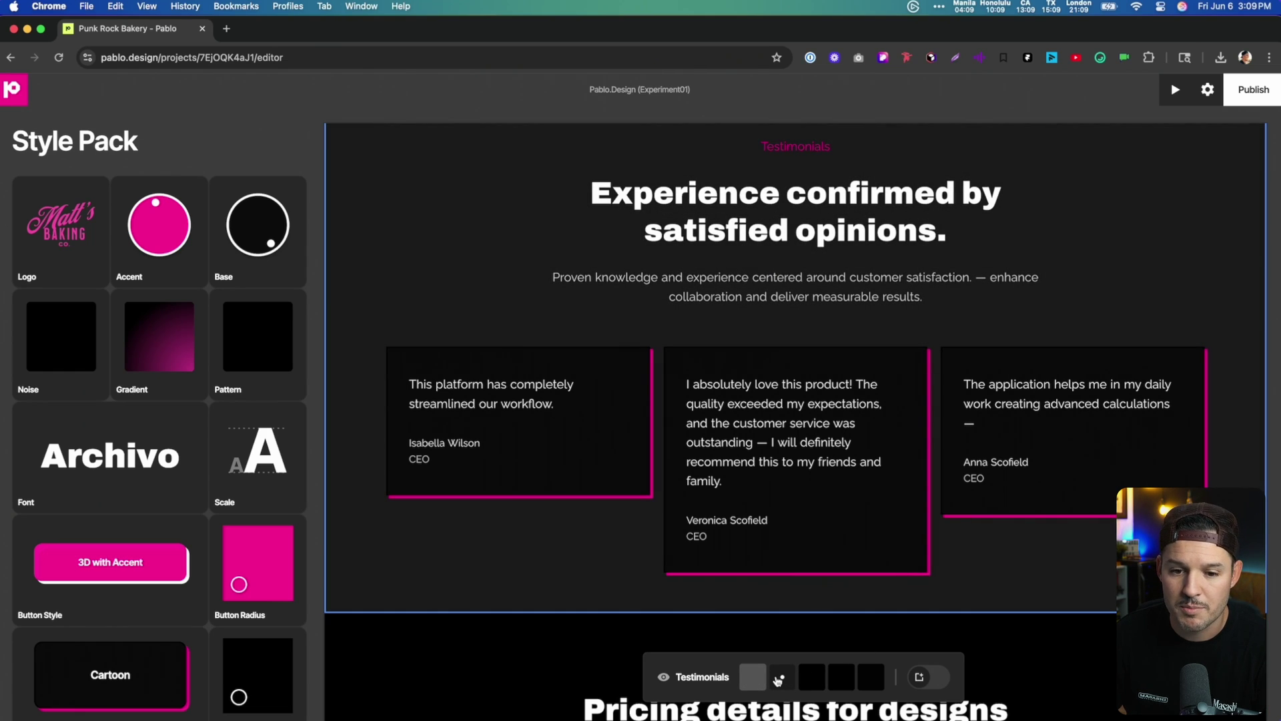
# Select the Basic Store Templates line and the Solutions for global online business heading.
pyautogui.scroll(-10, 626, 550)
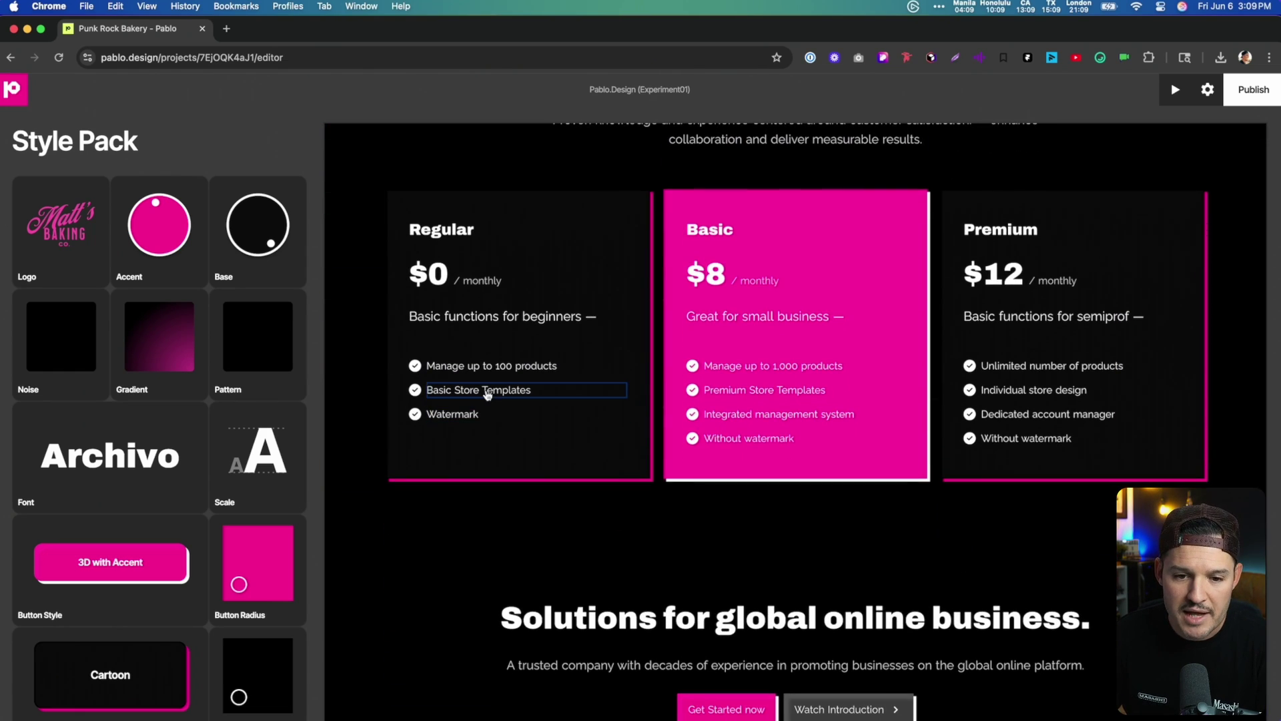
pyautogui.click(487, 391)
pyautogui.click(632, 619)
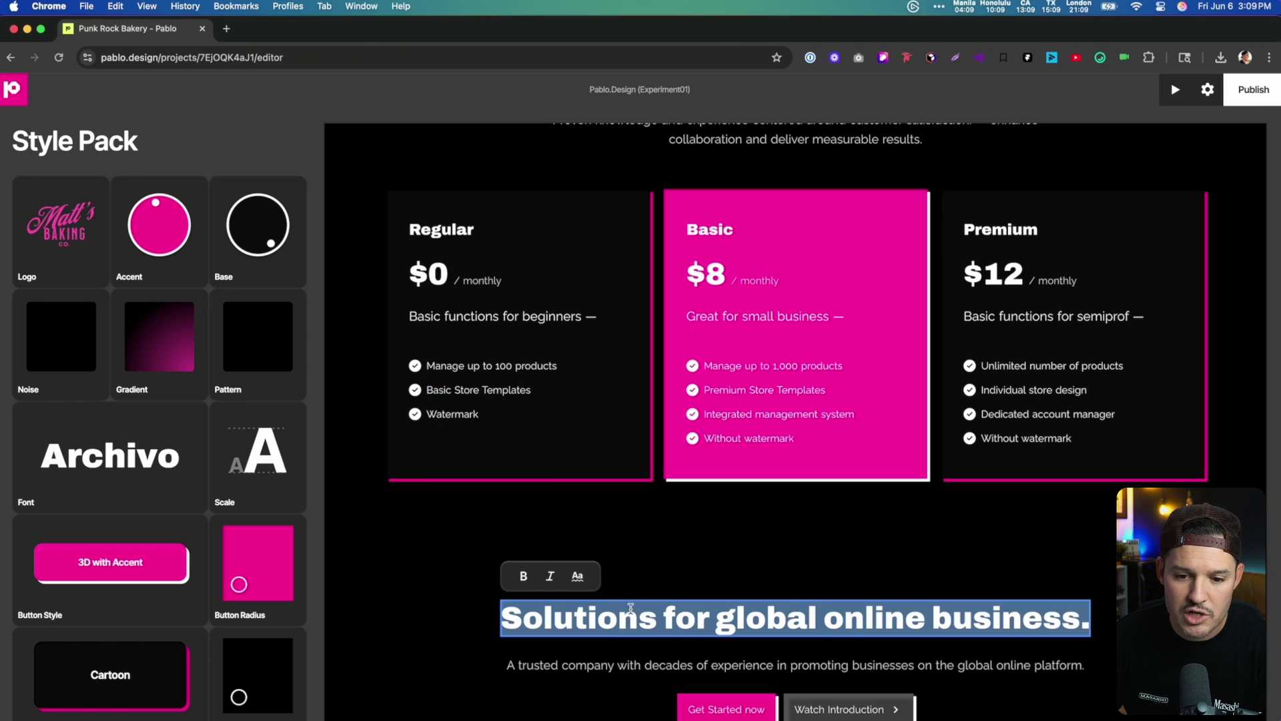
pyautogui.scroll(-3, 632, 612)
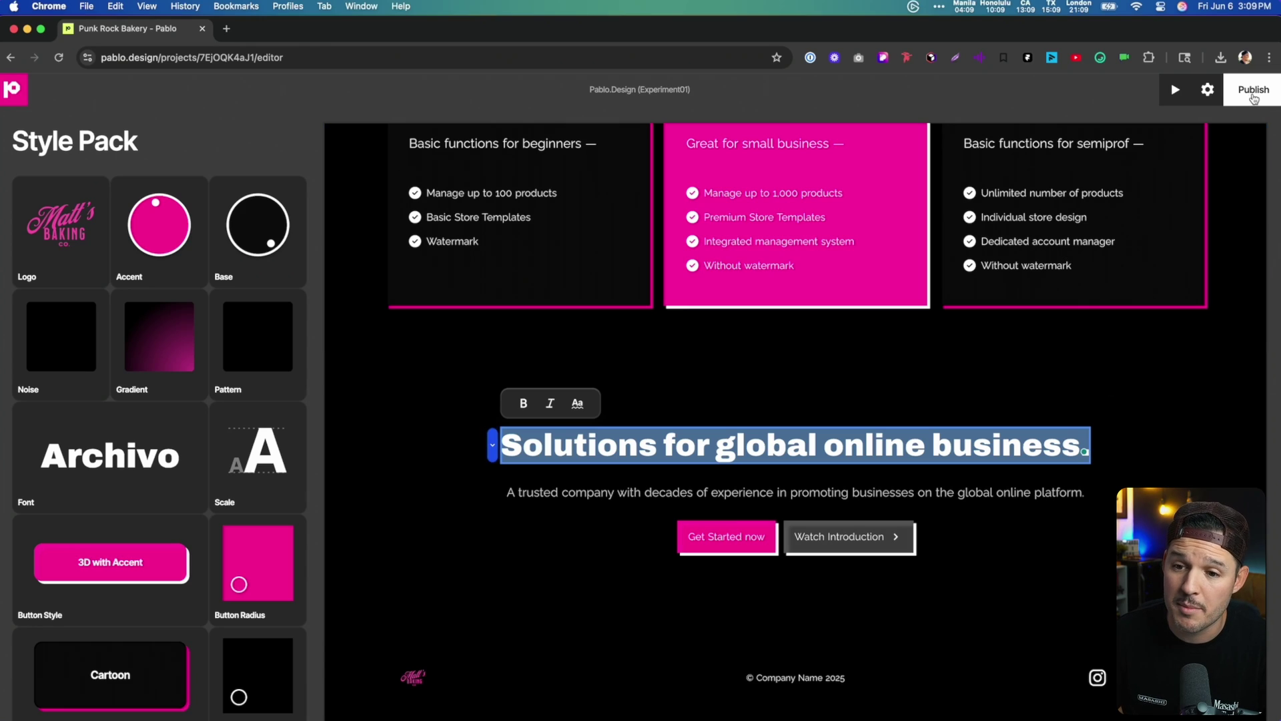
# Publish the bakery site to its pablo.site address.
pyautogui.click(1253, 99)
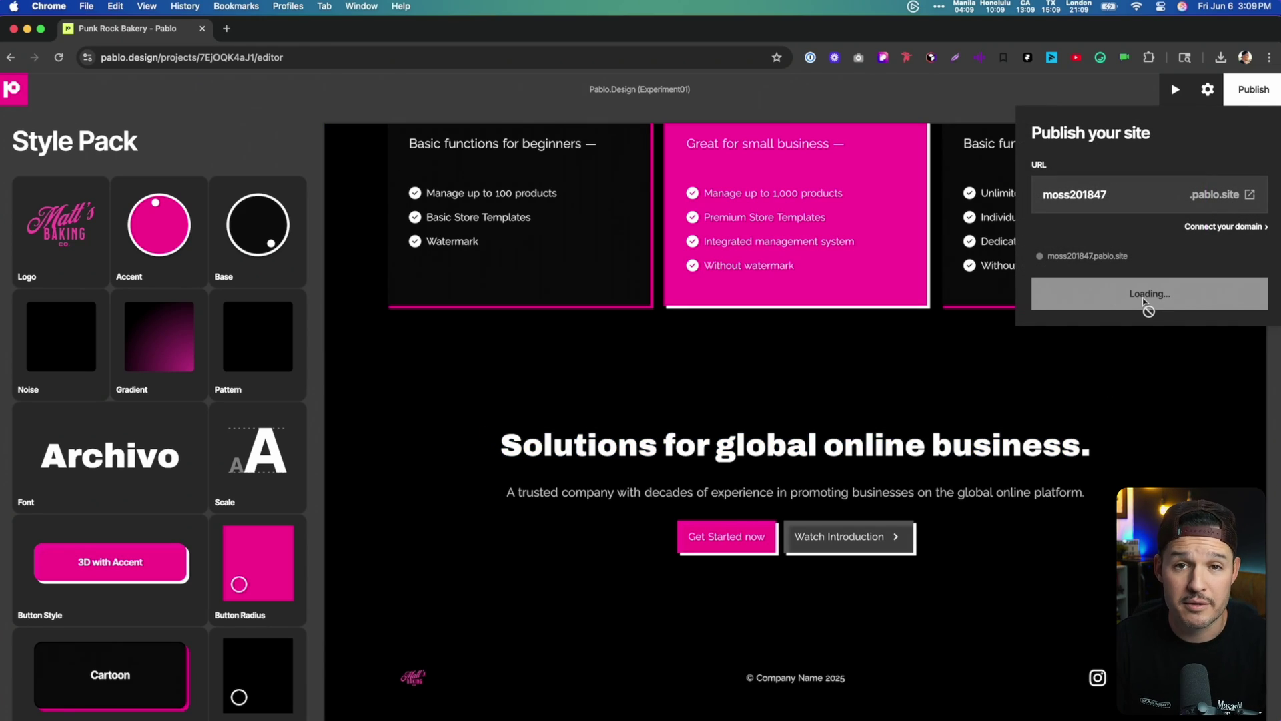